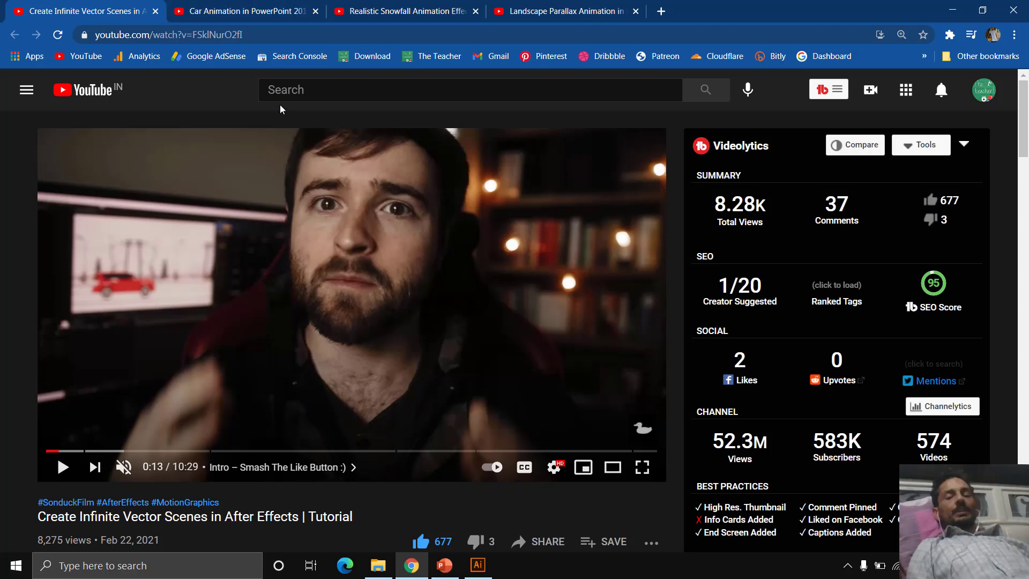
- Play the opening seconds of the Car Animation in PowerPoint 2016 video and pause it
left_click(245, 14)
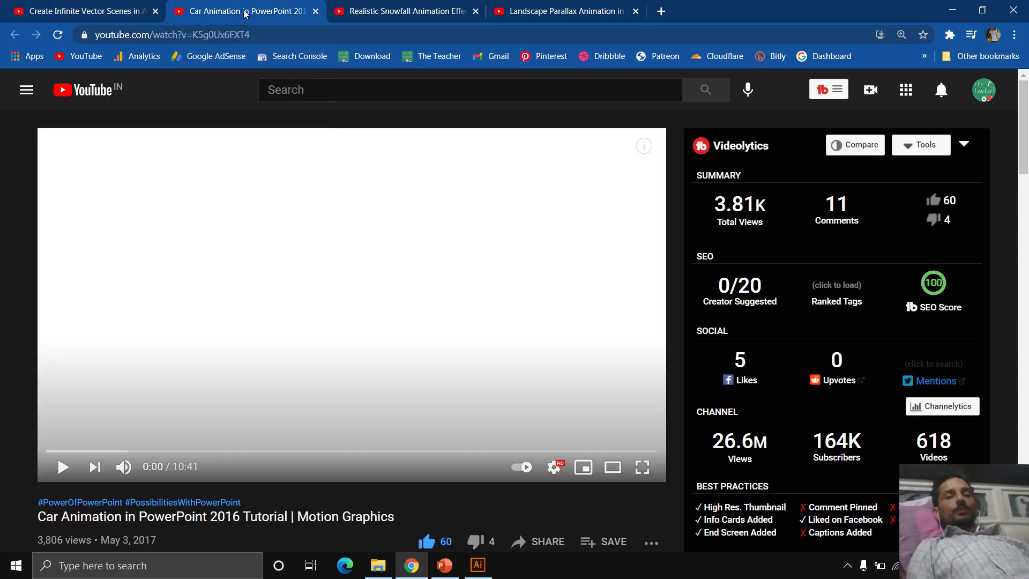
left_click(336, 274)
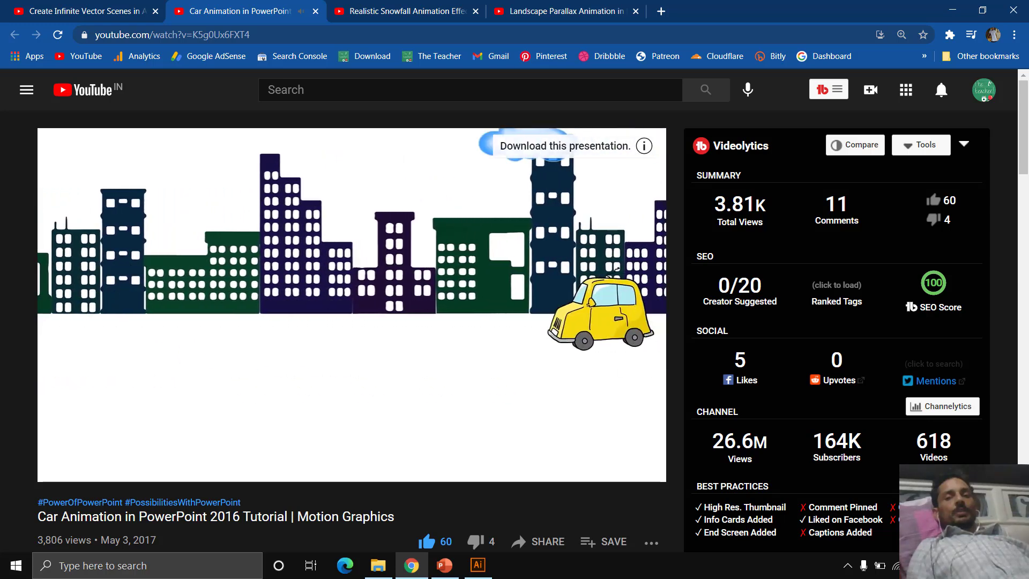
left_click(333, 271)
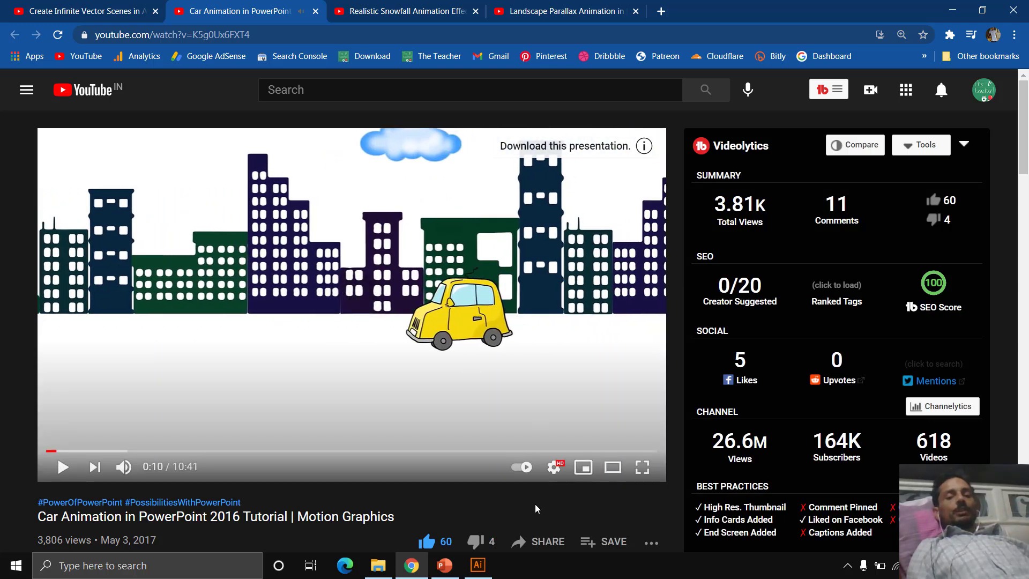
left_click(444, 565)
left_click(412, 563)
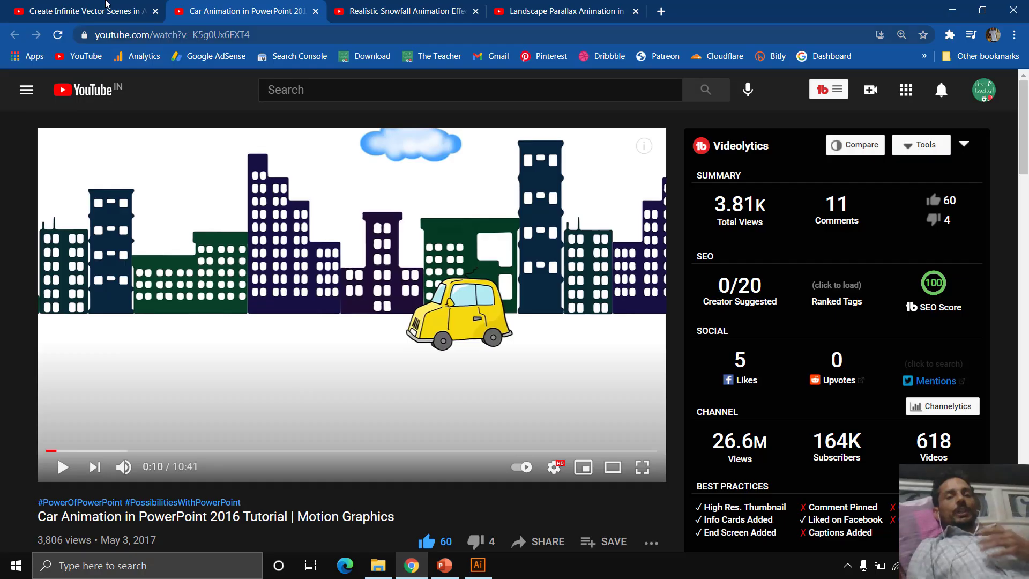
- Return to the Create Infinite Vector Scenes video, rewind it to 0:09, play the car scene briefly and pause it
left_click(74, 9)
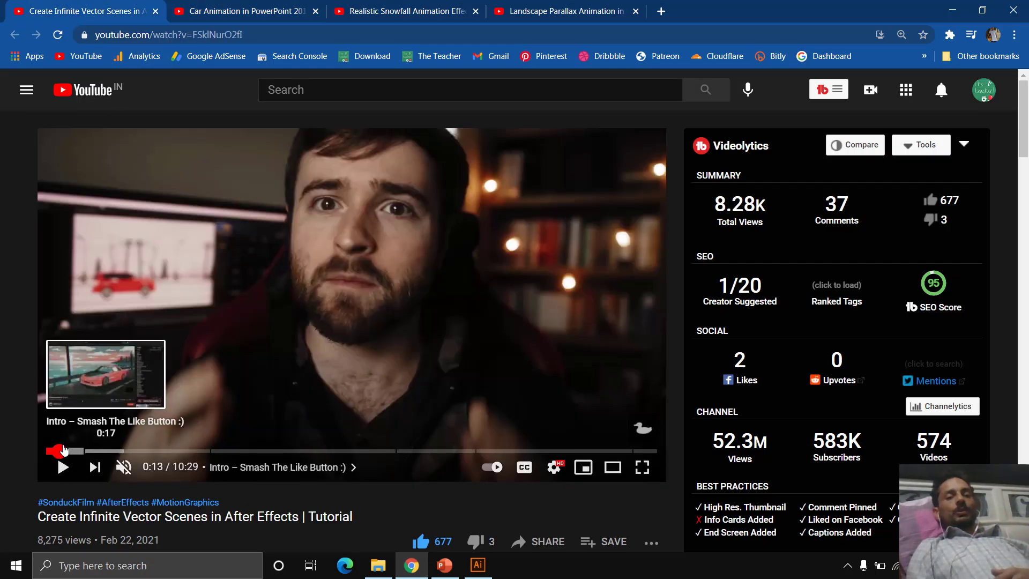
left_click_drag(61, 449, 56, 450)
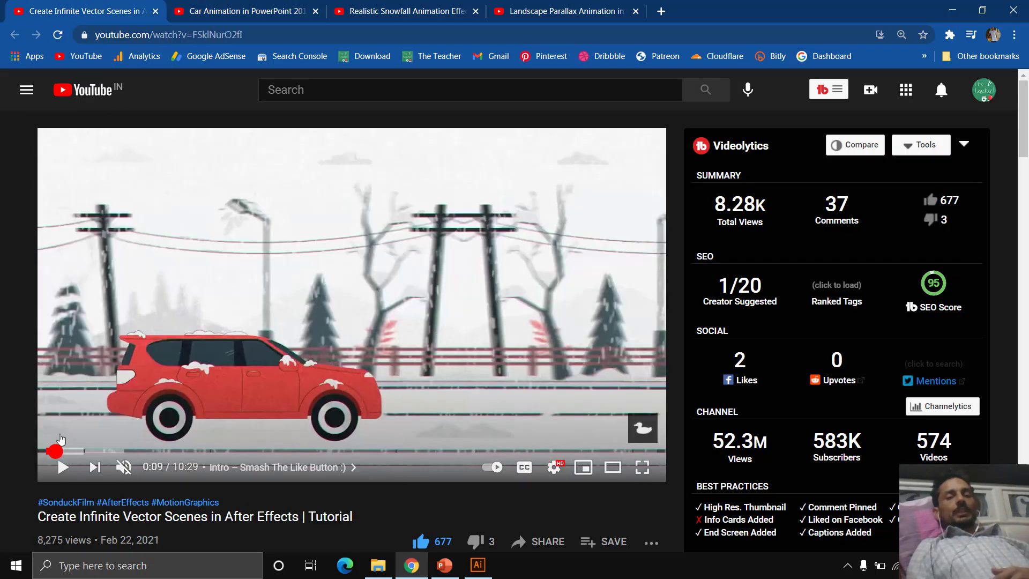
left_click(201, 301)
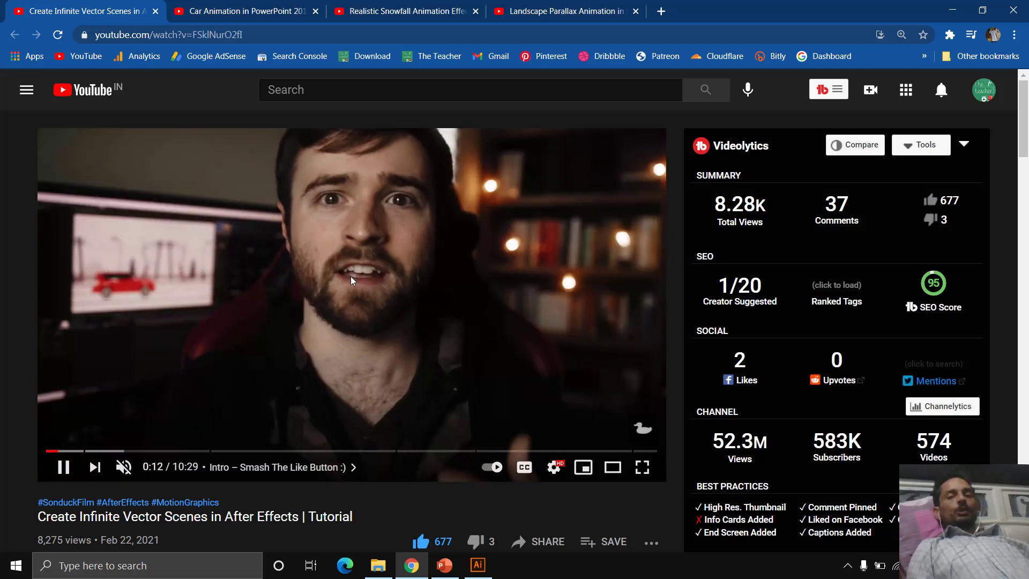
left_click(350, 276)
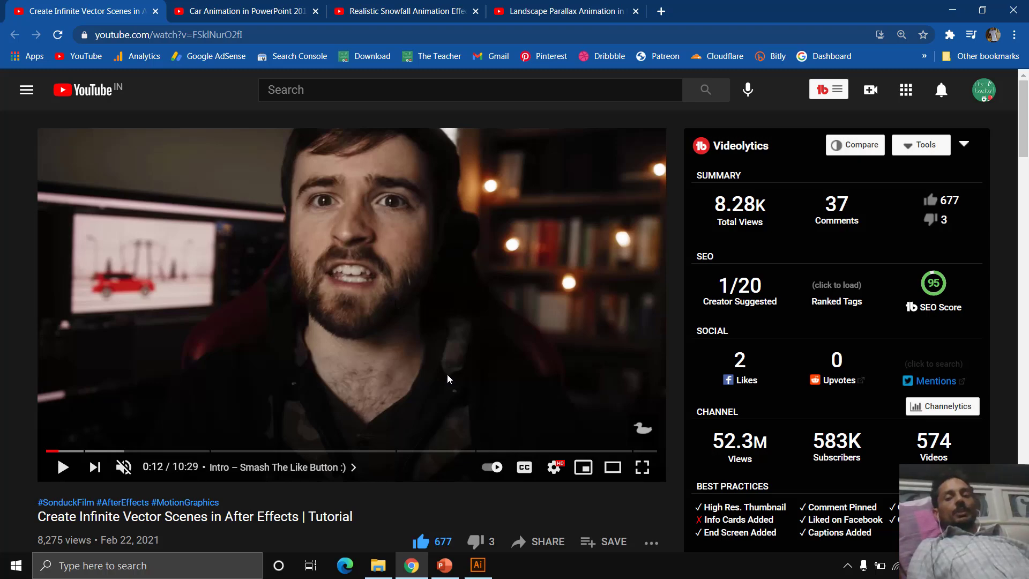
- View the Sonduck Film resource folder in File Explorer and find the project file link in the YouTube video's description
left_click(379, 566)
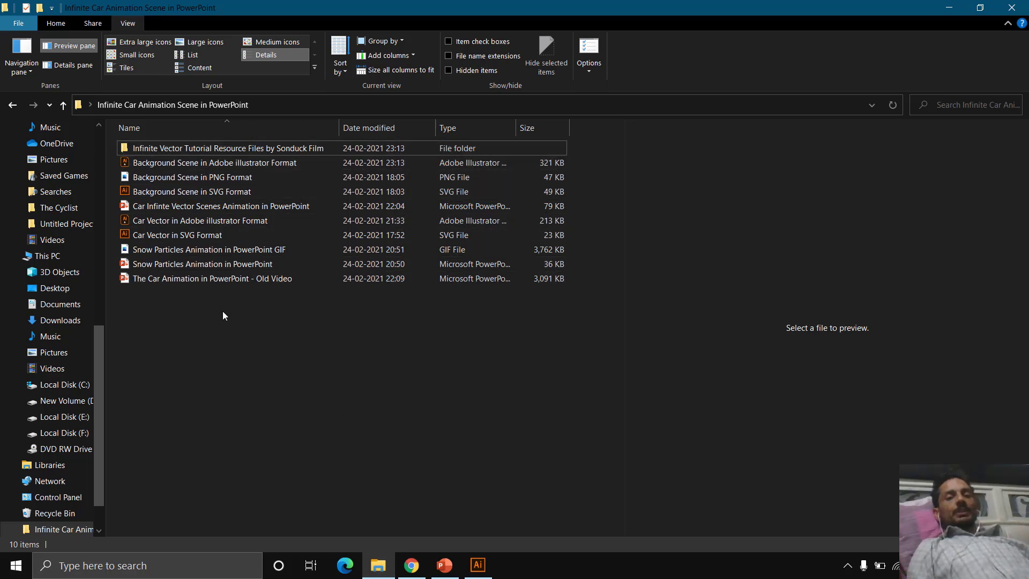
double_click(204, 146)
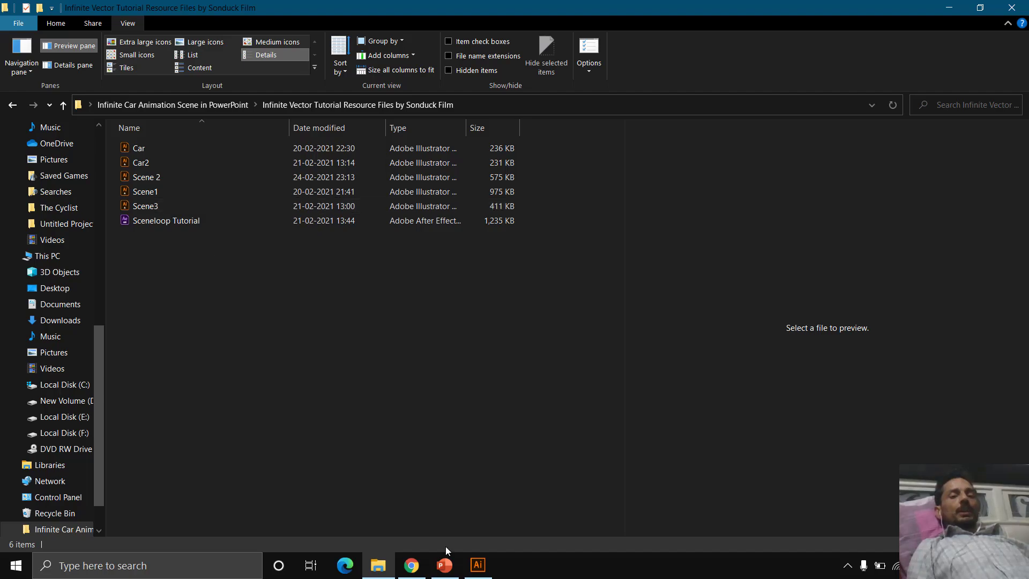
left_click(411, 565)
scroll(276, 336, "down", 10)
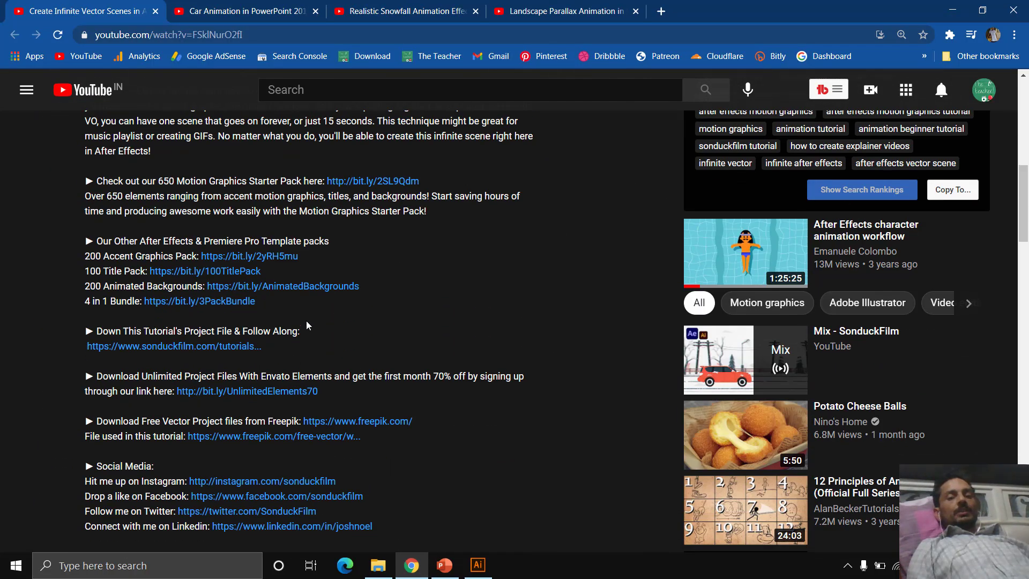
scroll(307, 320, "down", 1)
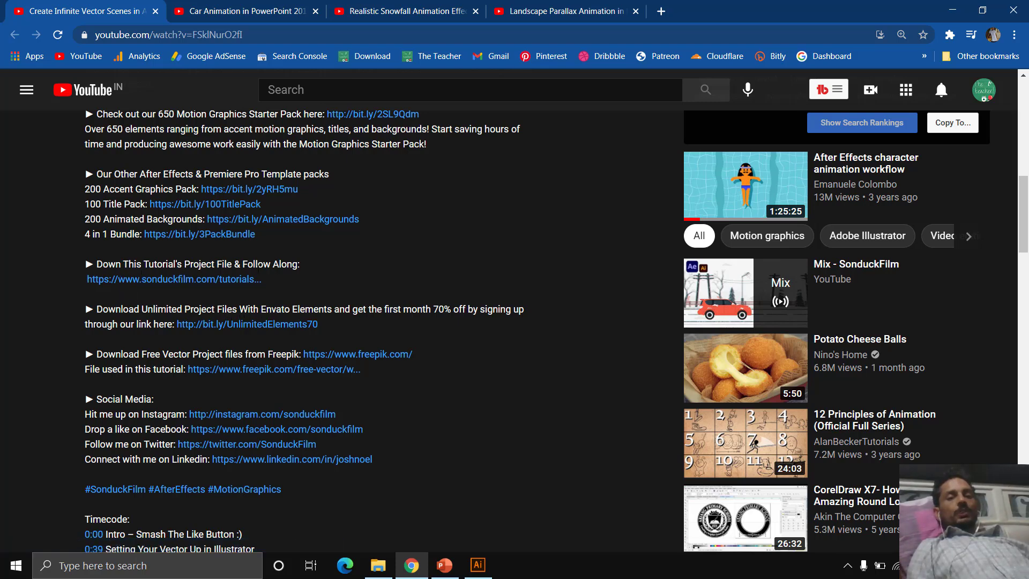
- Try to download the Infinite Vector Scene files from the linked SonduckFilm page through its login link, and close that page
left_click(194, 285)
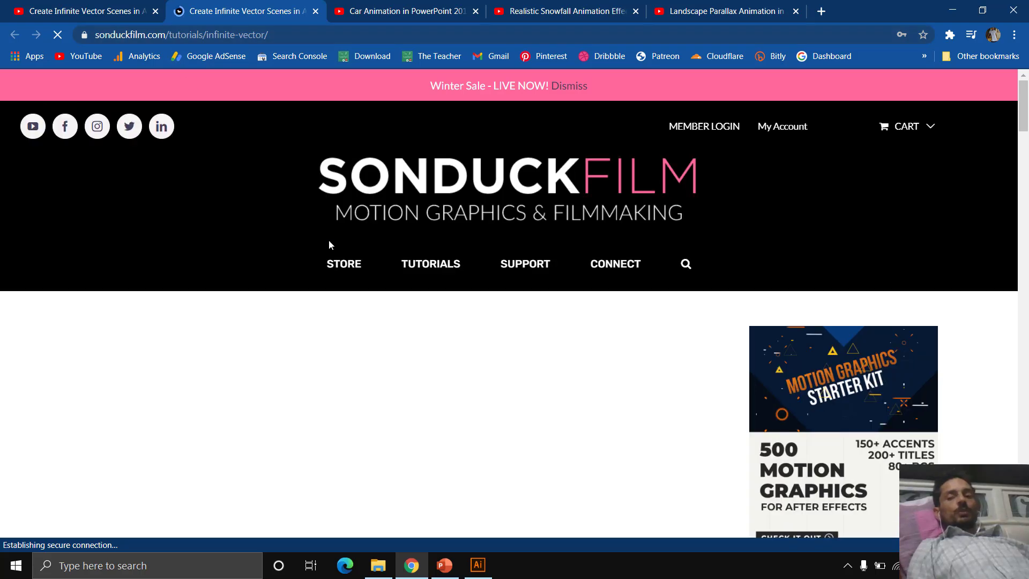
scroll(505, 301, "down", 6)
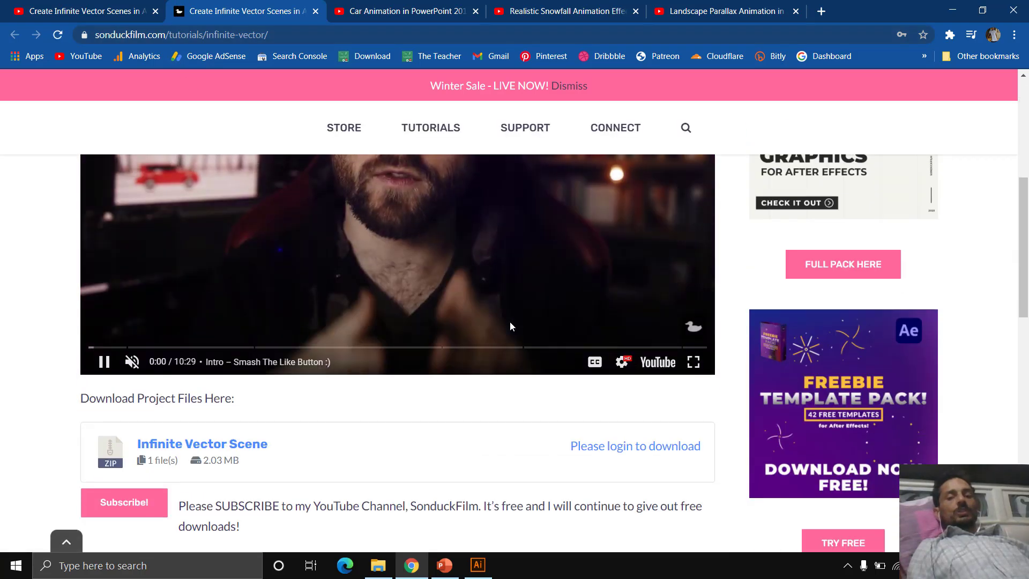
scroll(674, 410, "down", 1)
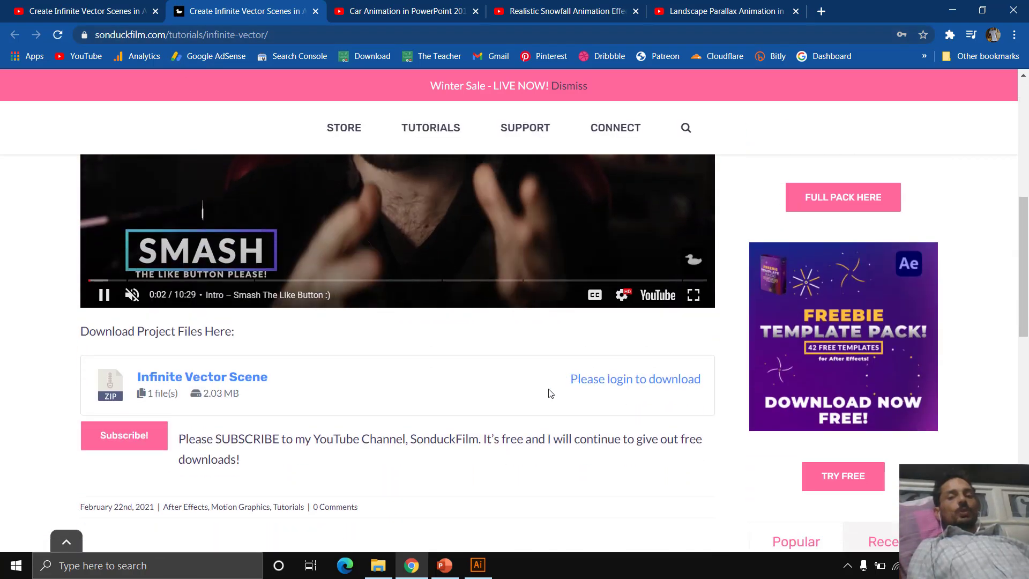
left_click(613, 384)
scroll(369, 332, "down", 6)
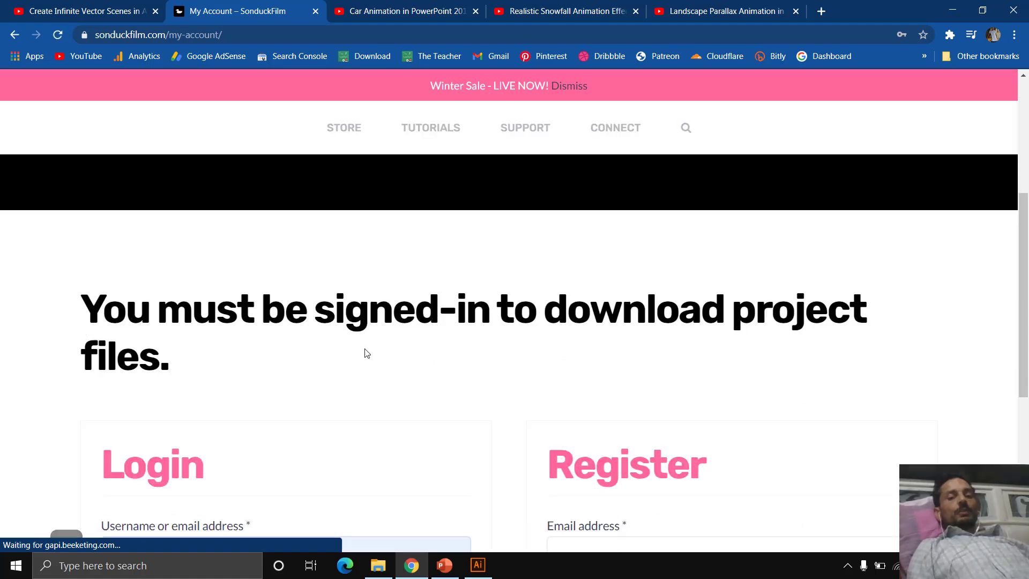
key("ctrl+w")
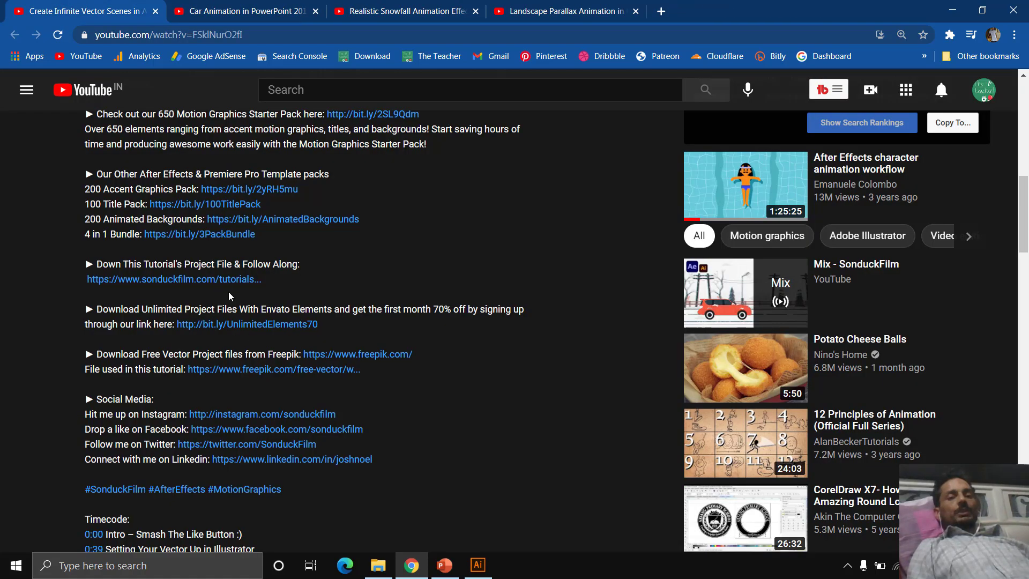
- Open the tutorial's project file link from the video description and download the Infinite Vector Scene archive
left_click(202, 279)
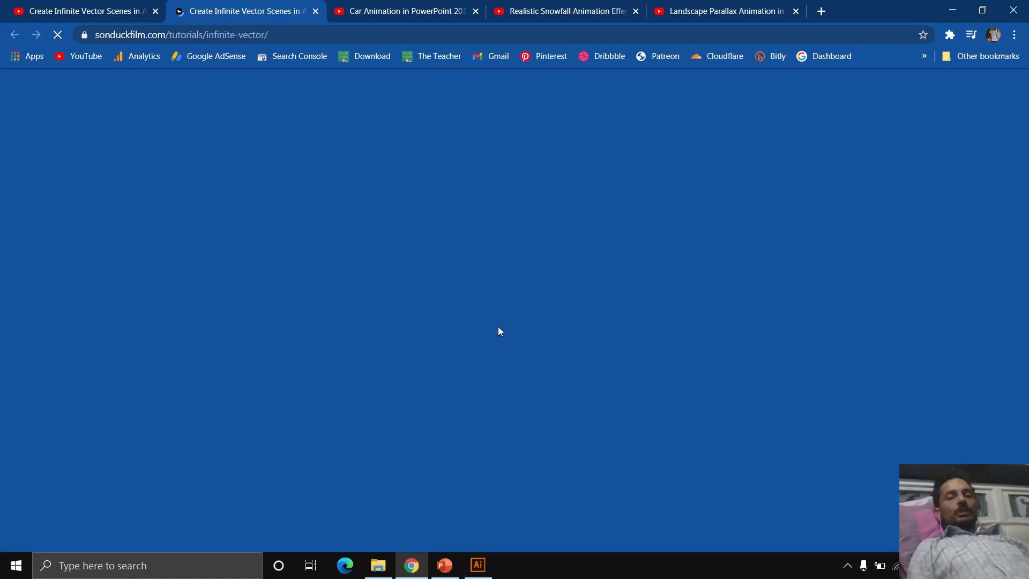
scroll(492, 351, "down", 5)
scroll(494, 355, "down", 10)
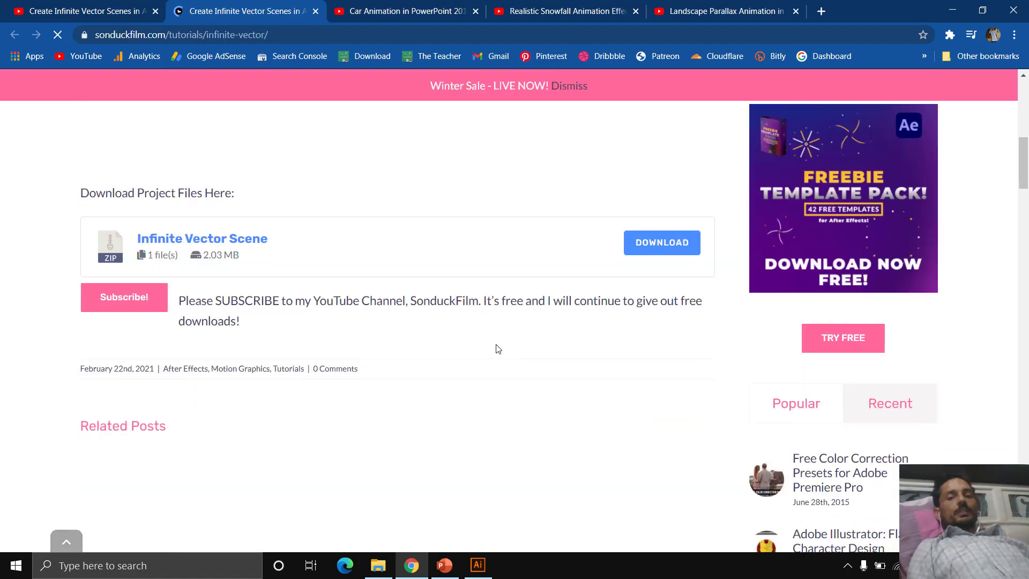
mouse_move(616, 127)
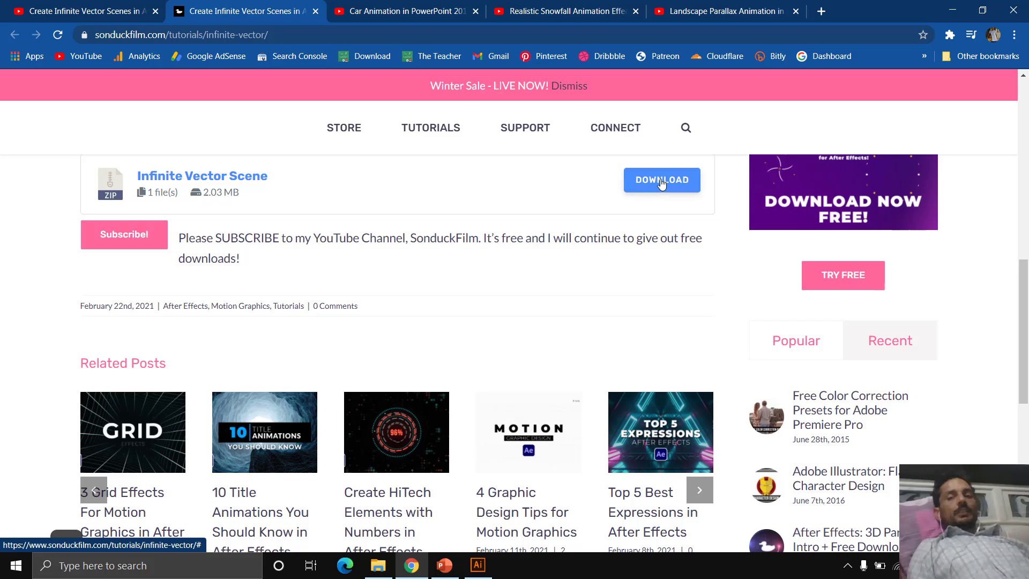
left_click(662, 182)
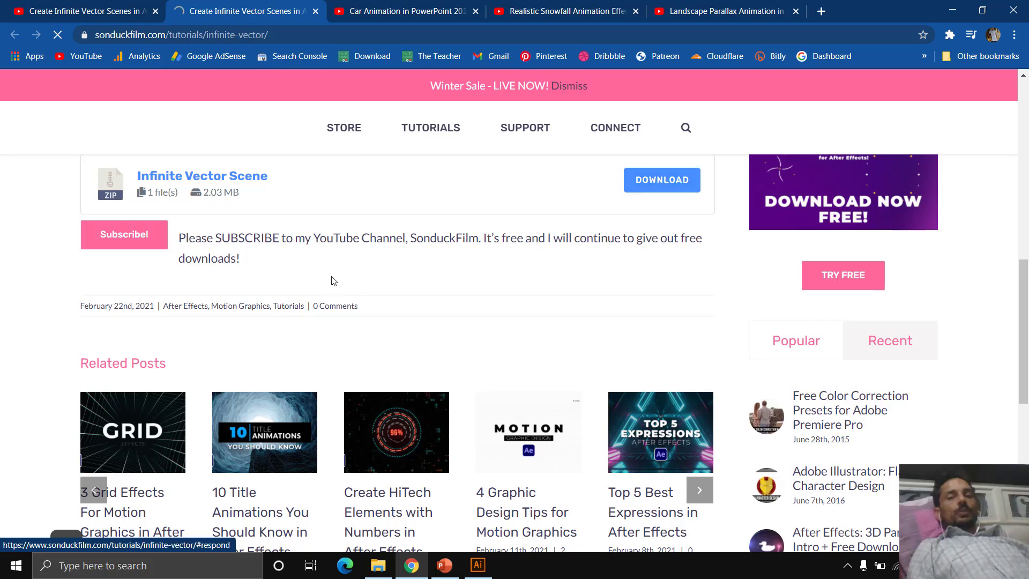
- Go up to the Infinite Car Animation Scene in PowerPoint folder, switch to Illustrator and examine the layers of Scene 2.ai
left_click(378, 565)
left_click(217, 107)
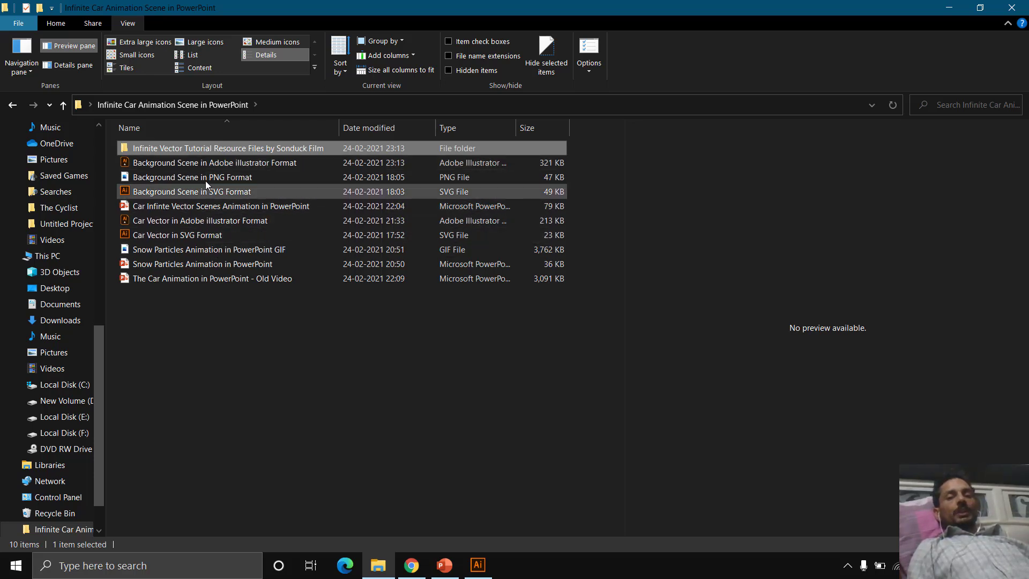
left_click(483, 574)
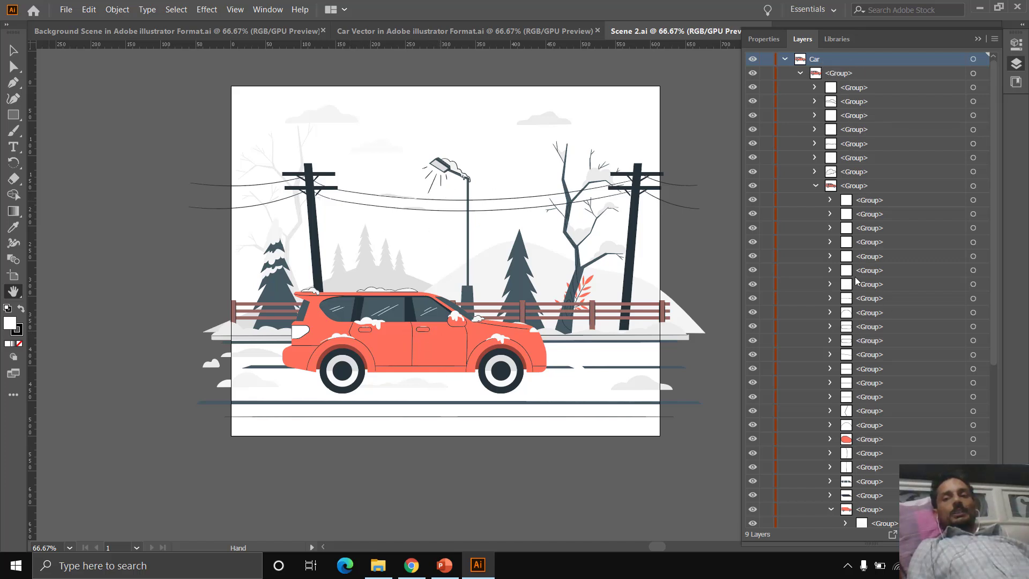
scroll(995, 295, "down", 5)
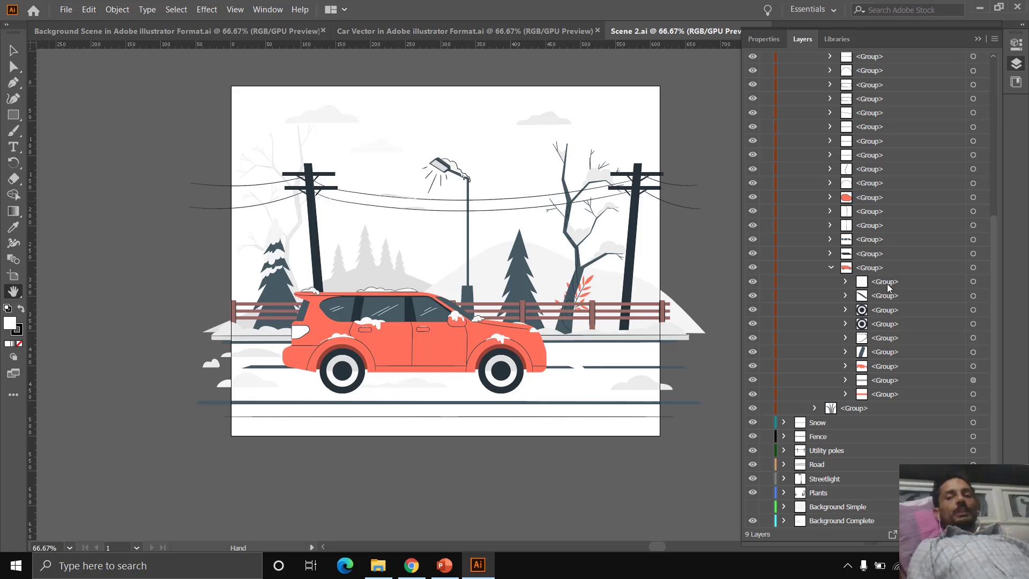
scroll(887, 288, "up", 4)
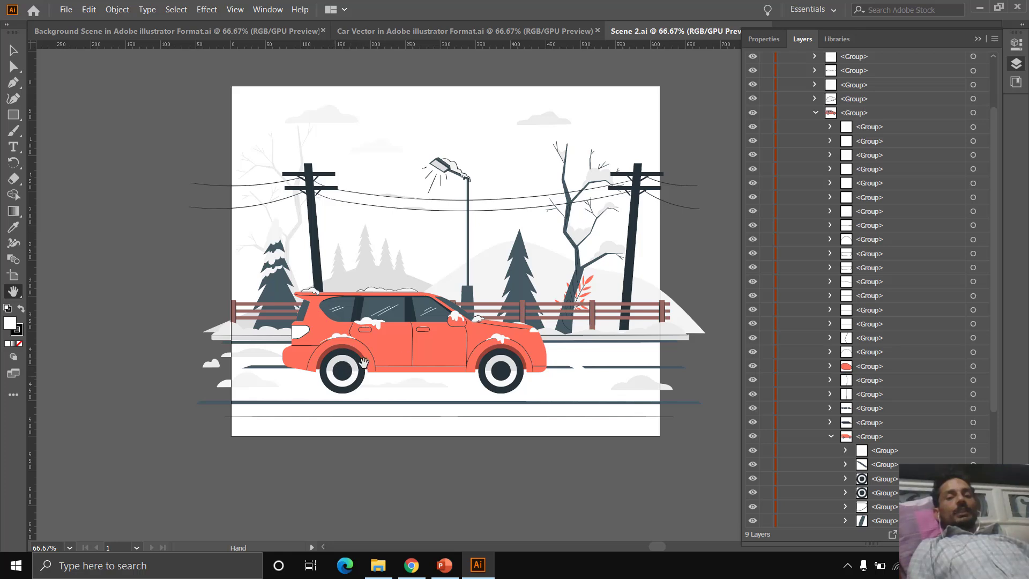
- Collapse and re-expand the car group in the Car layer and locate the two wheel groups nested inside it
left_click(816, 112)
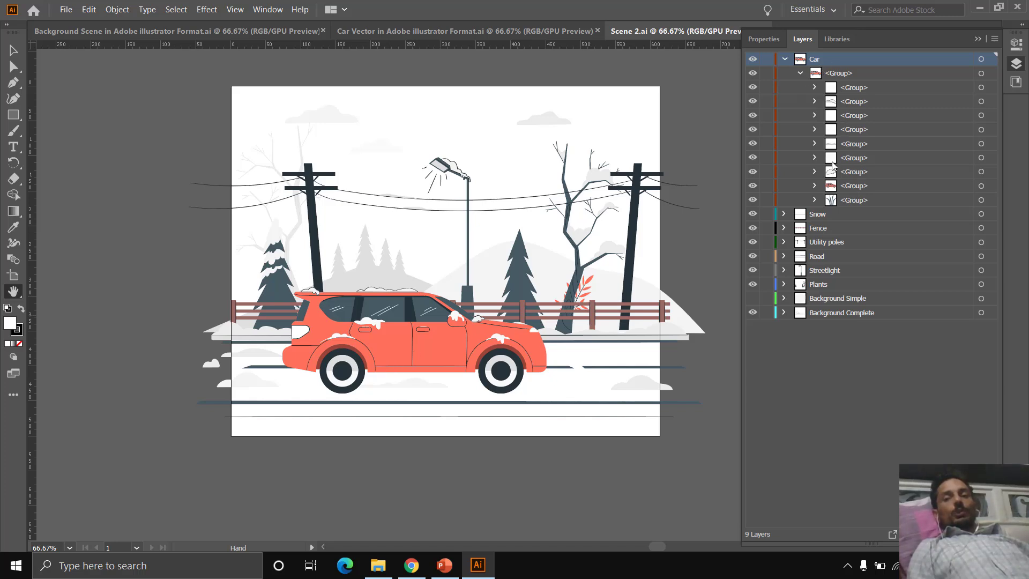
left_click(815, 187)
scroll(857, 325, "down", 4)
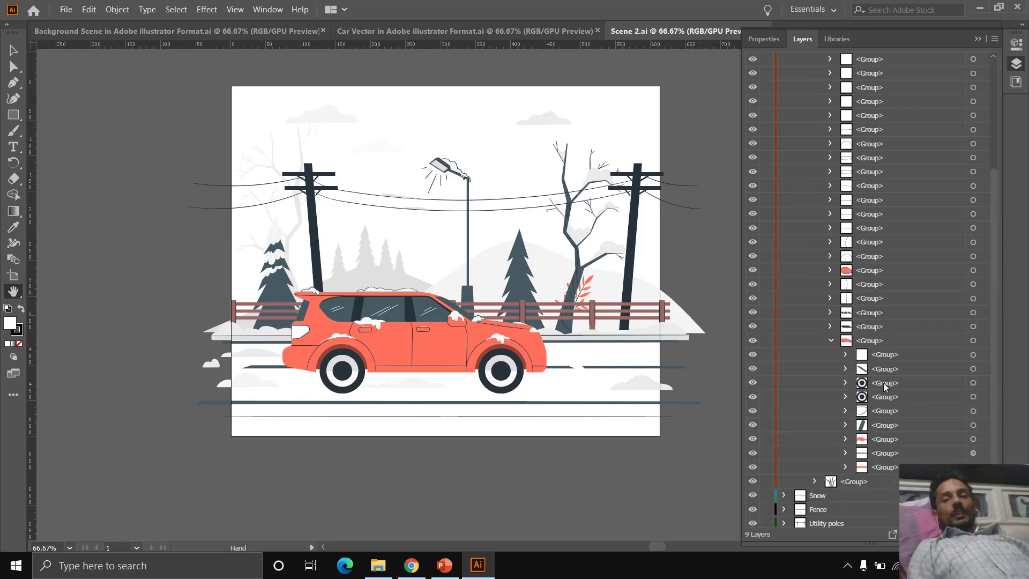
left_click(886, 385)
left_click(886, 397)
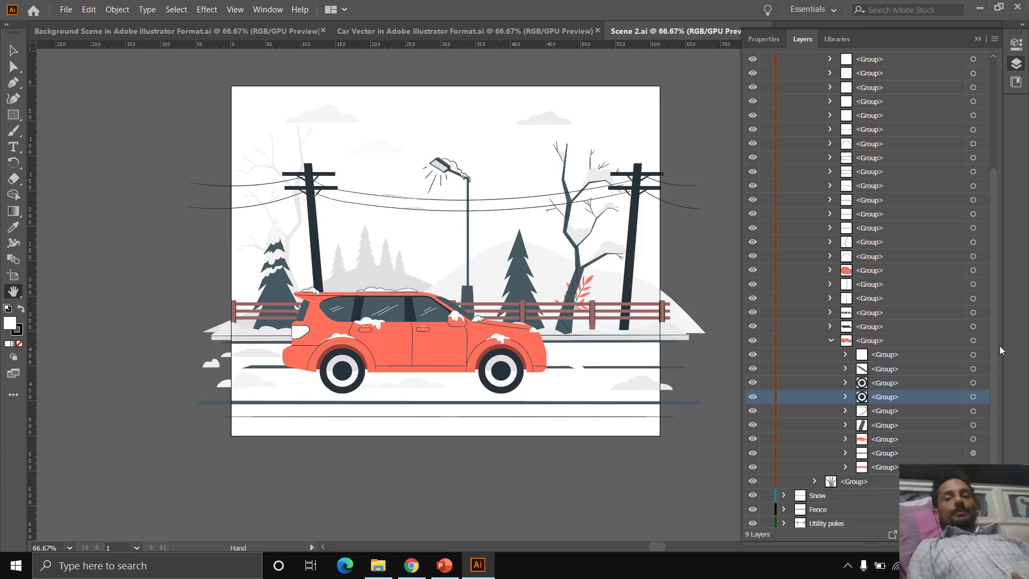
- Create two new top-level layers above the Car layer
left_click(993, 83)
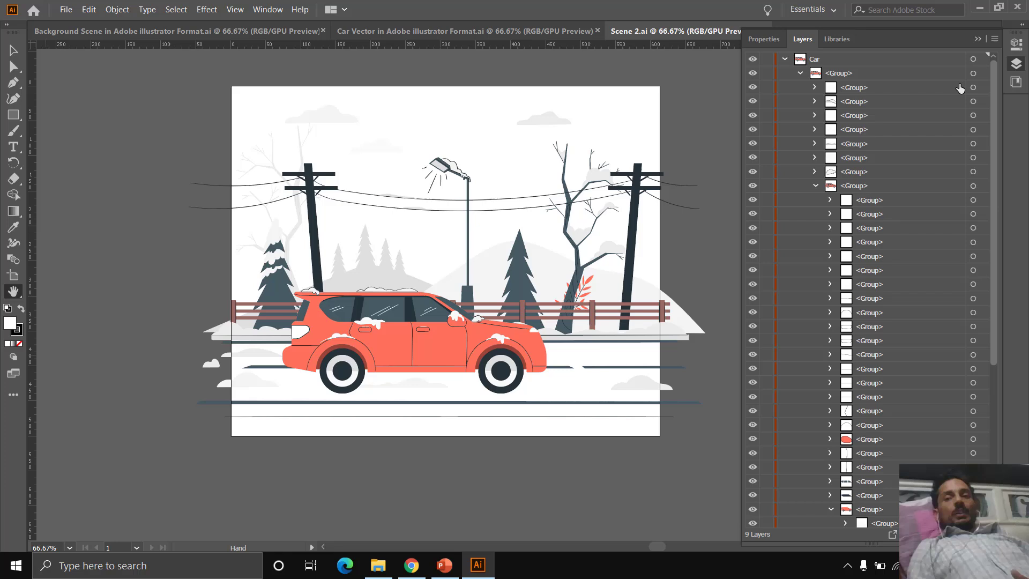
left_click(802, 60)
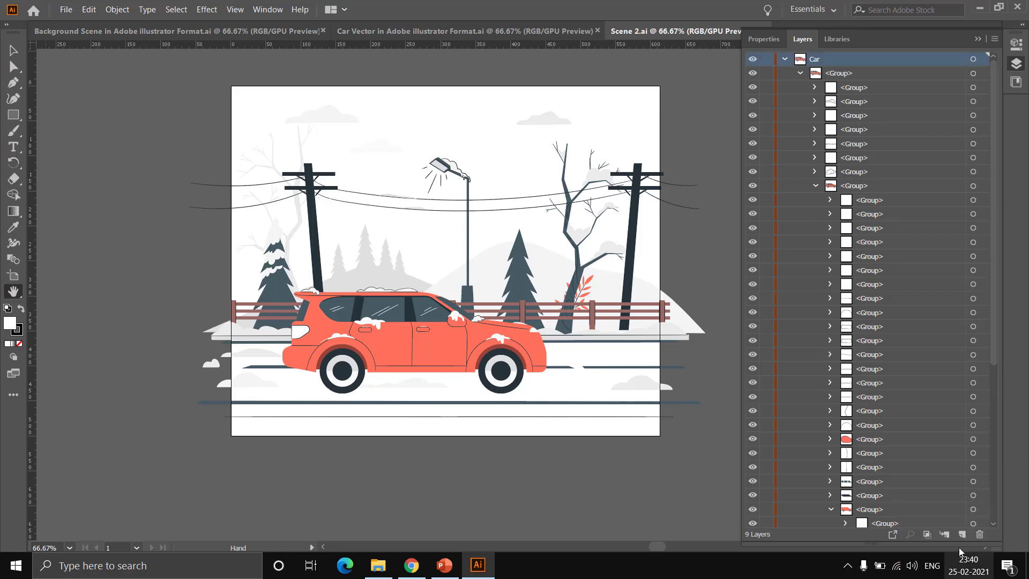
left_click(962, 535)
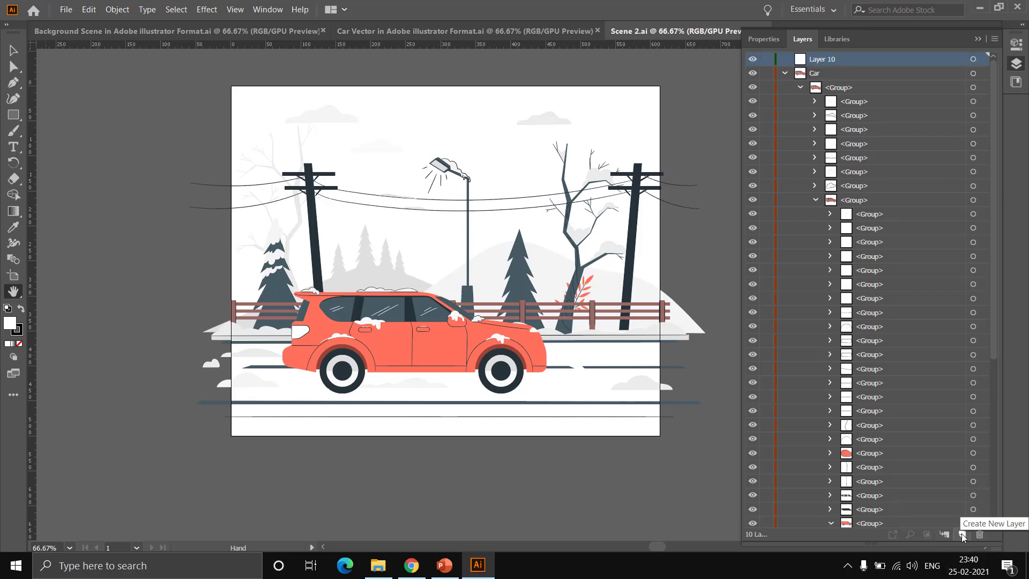
left_click(963, 535)
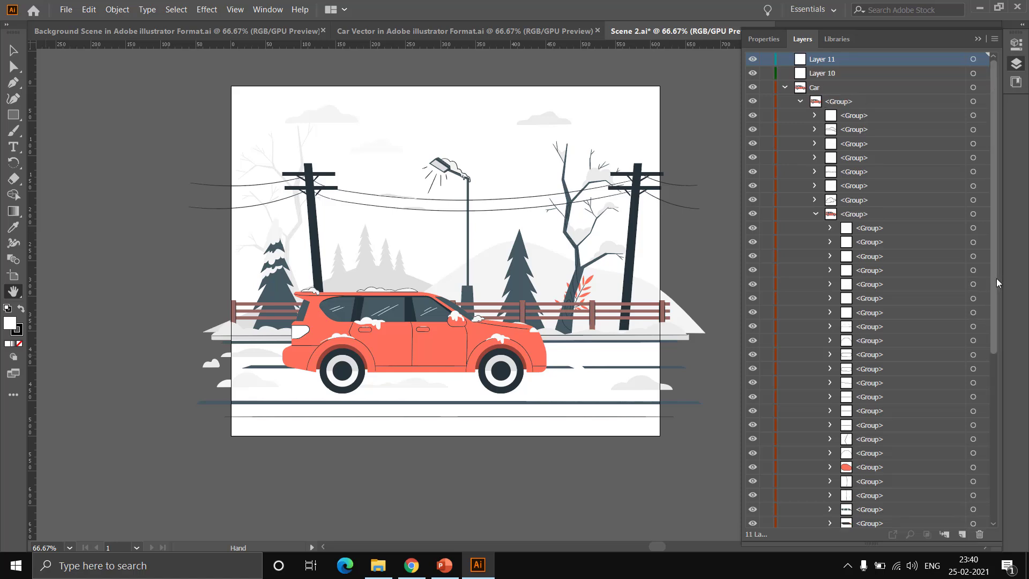
- Move the upper of the two wheel groups out of the Car layer into Layer 11
left_click_drag(994, 279, 996, 437)
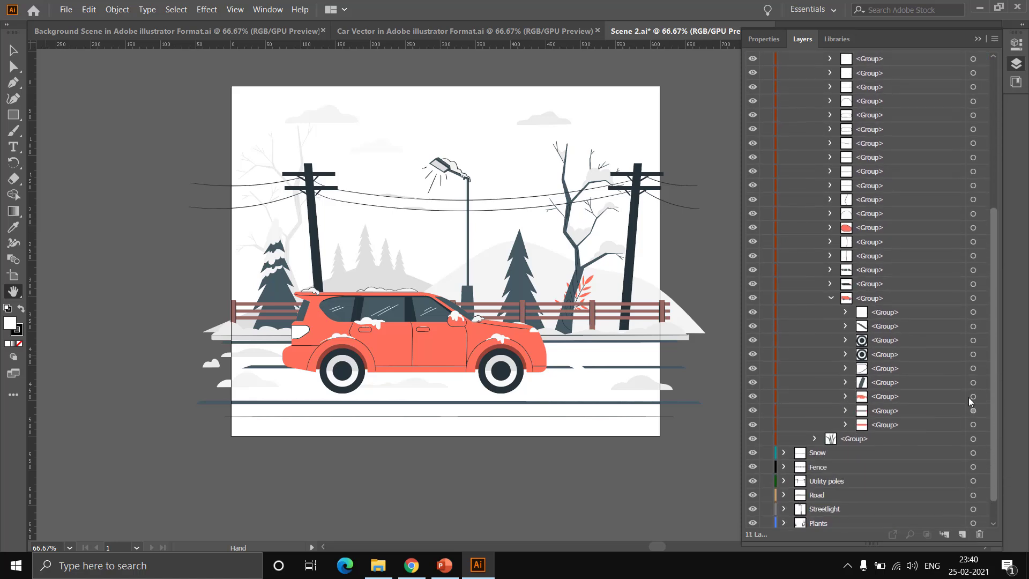
left_click(884, 343)
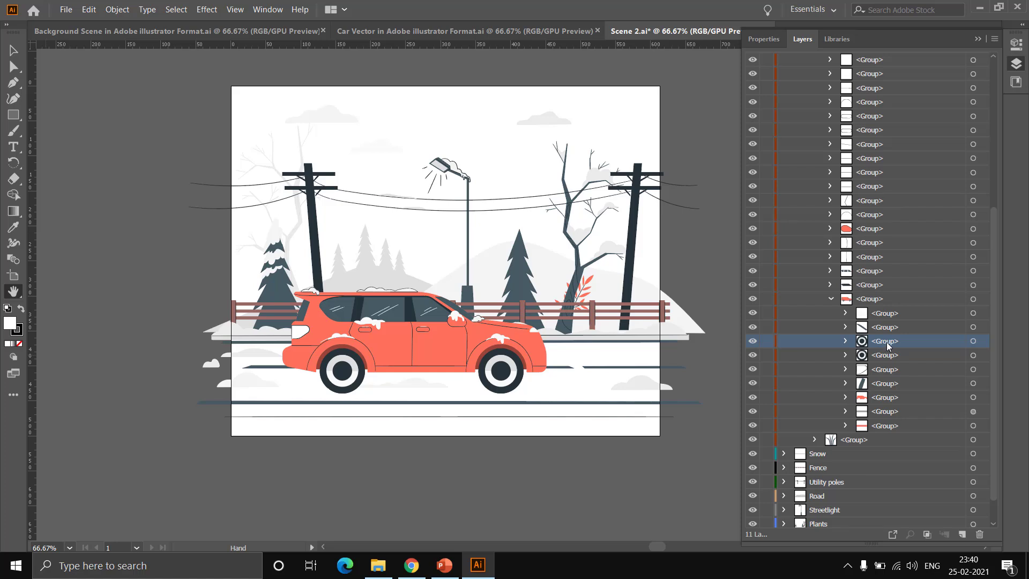
left_click_drag(886, 290, 840, 60)
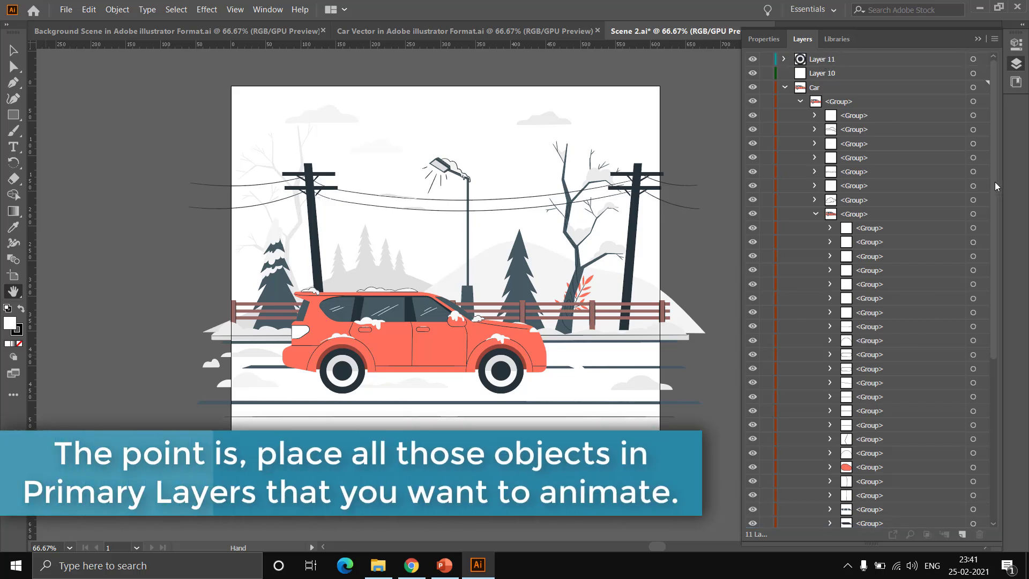
- Move the remaining wheel group out of the nested Car layer groups into Layer 10
left_click_drag(997, 149, 996, 391)
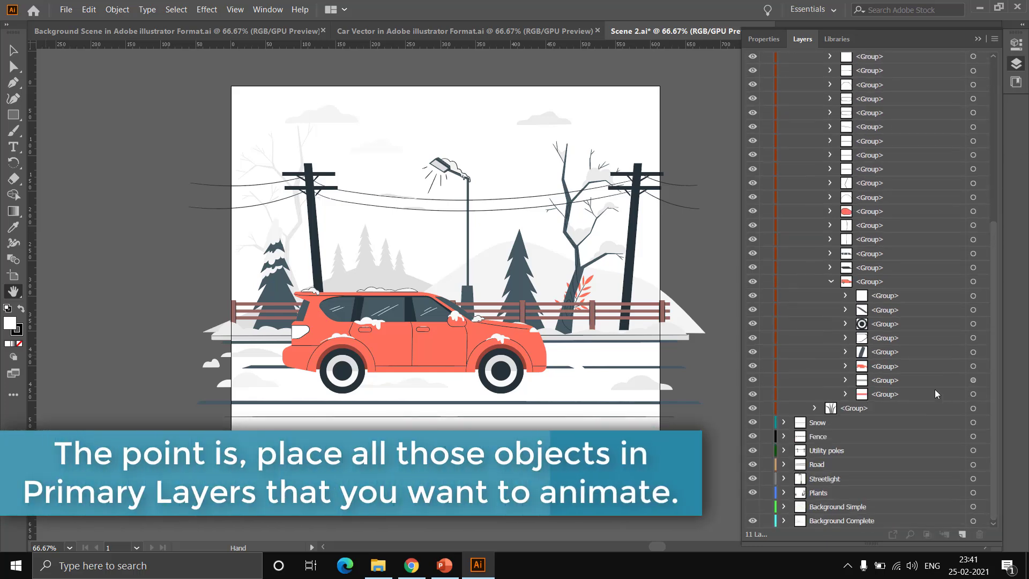
left_click_drag(873, 326, 839, 71)
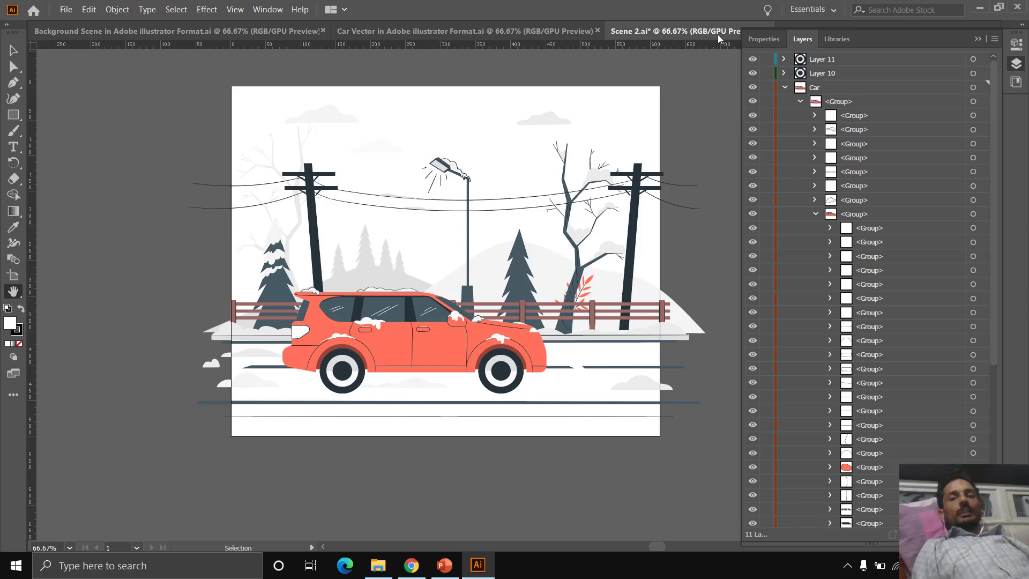
- Review the layers of the car vector and background scene documents, and check the background scene's PNG and SVG files in File Explorer
left_click(396, 31)
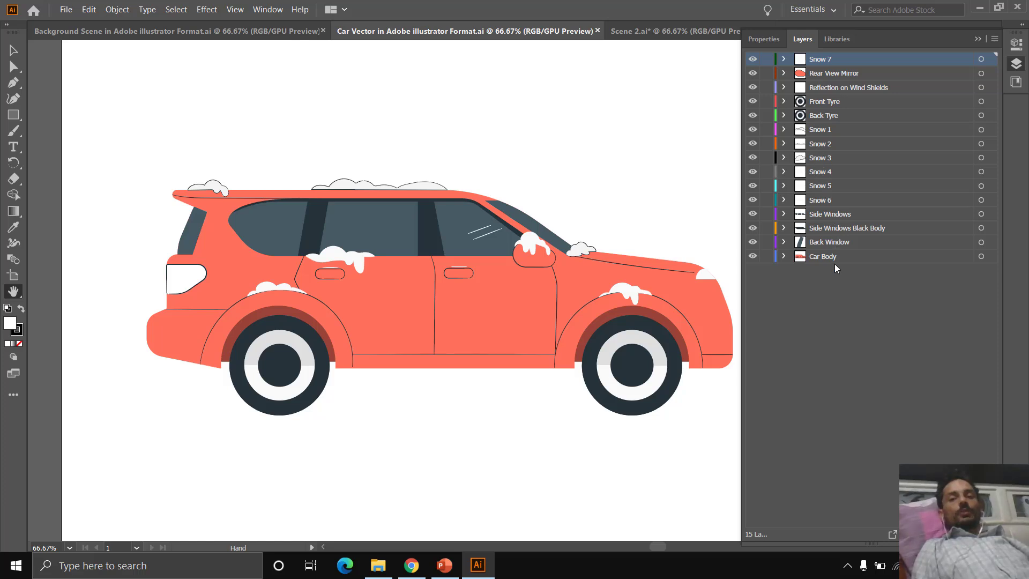
left_click(227, 35)
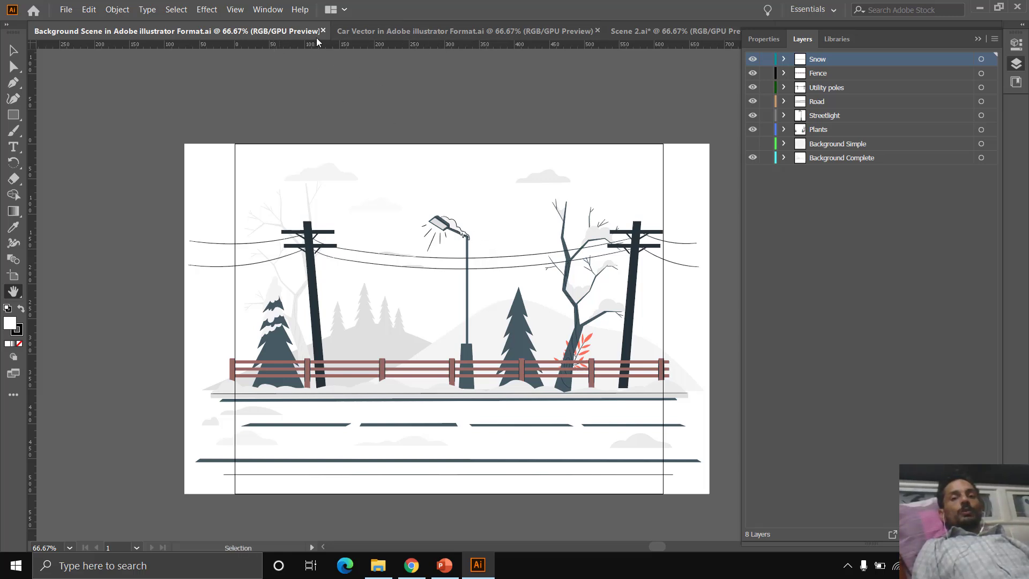
left_click(378, 567)
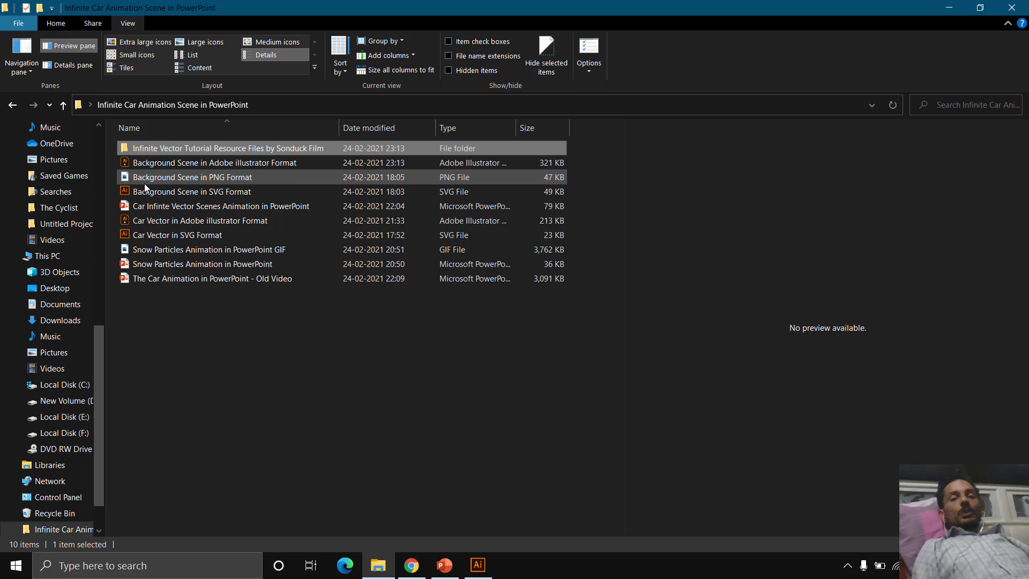
left_click(217, 182)
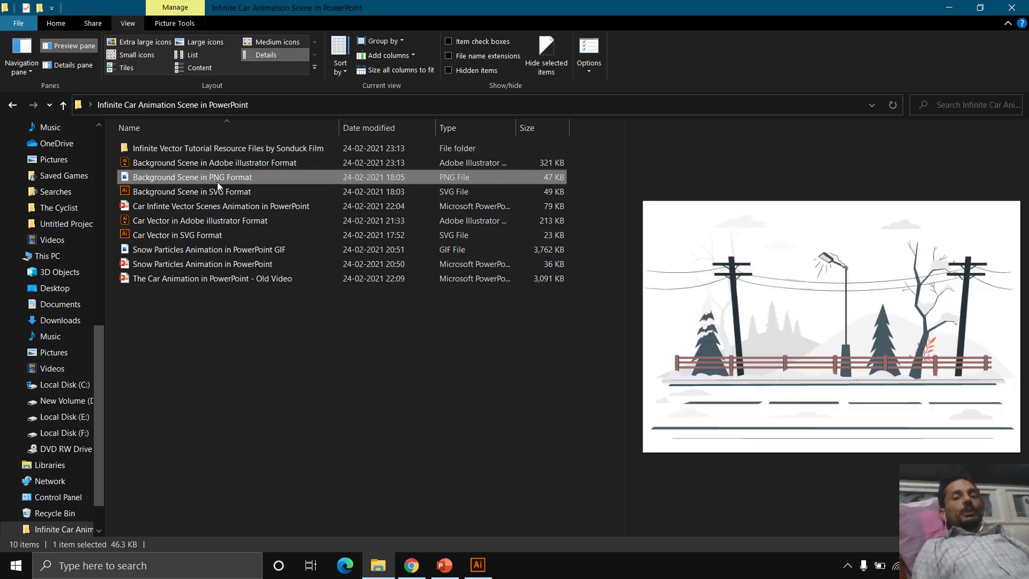
left_click(230, 196)
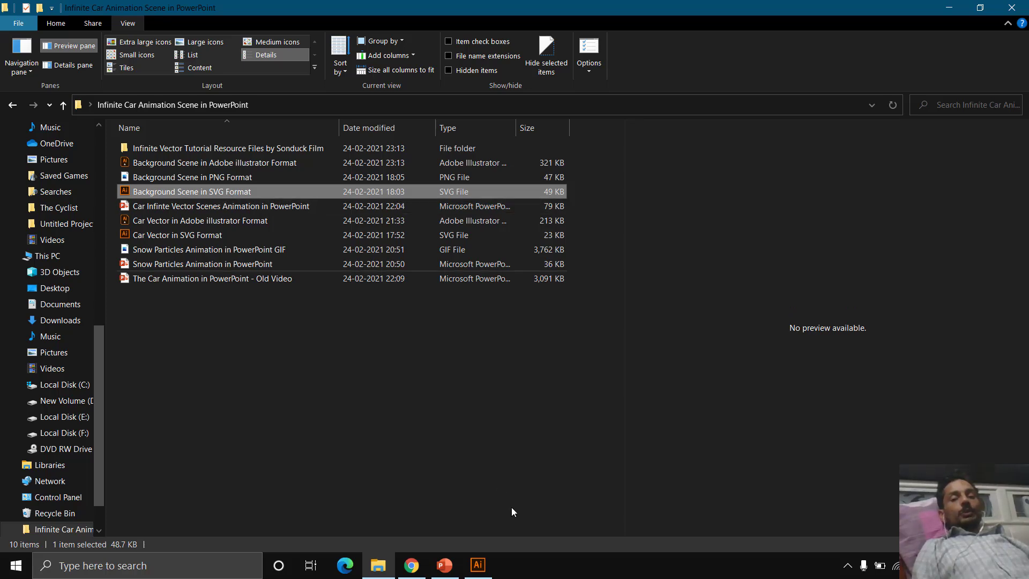
- Switch to PowerPoint and create a new presentation with a Blank slide layout, collapsing the slide thumbnails
left_click(445, 565)
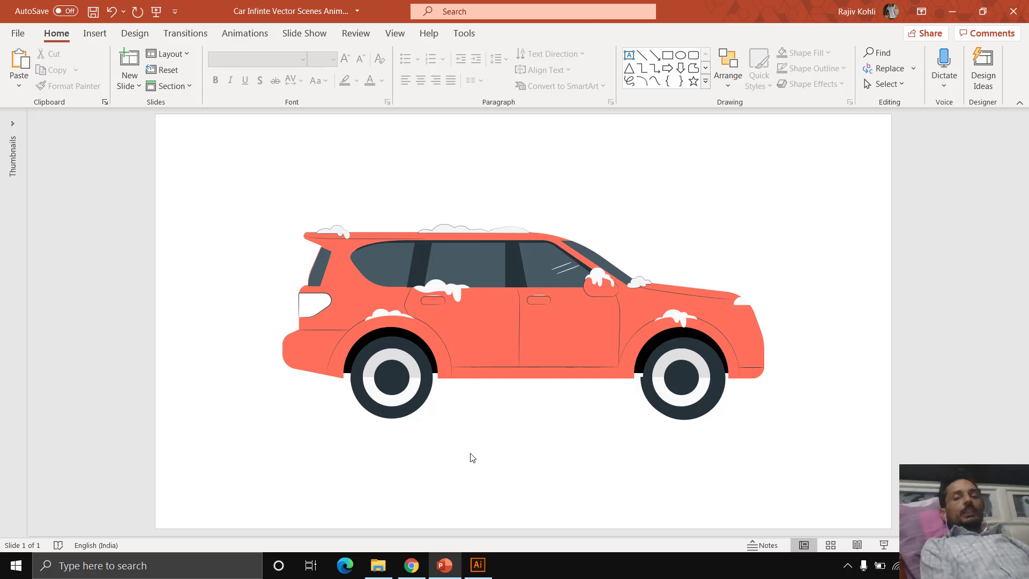
key("ctrl+n")
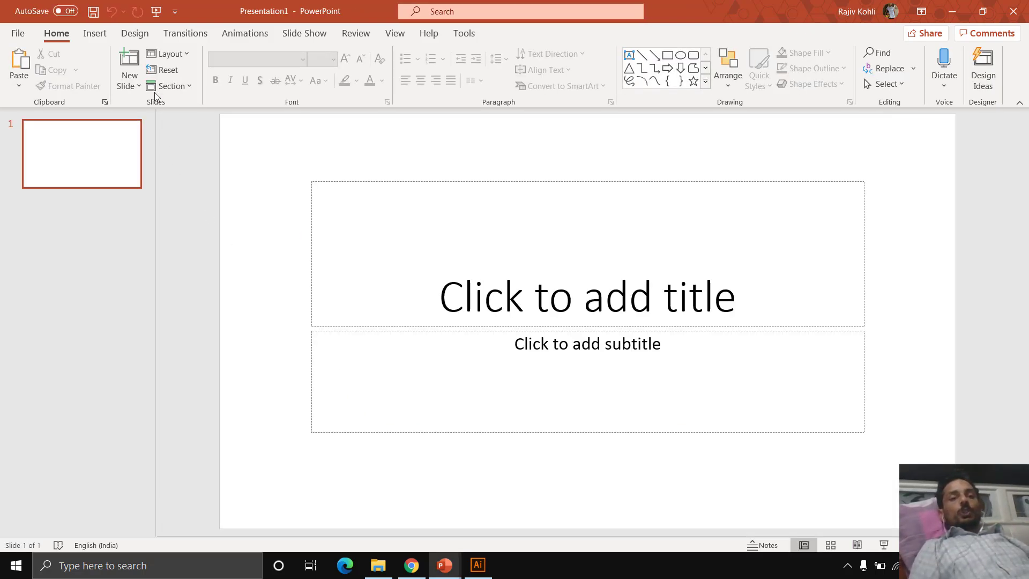
left_click(169, 58)
left_click(184, 241)
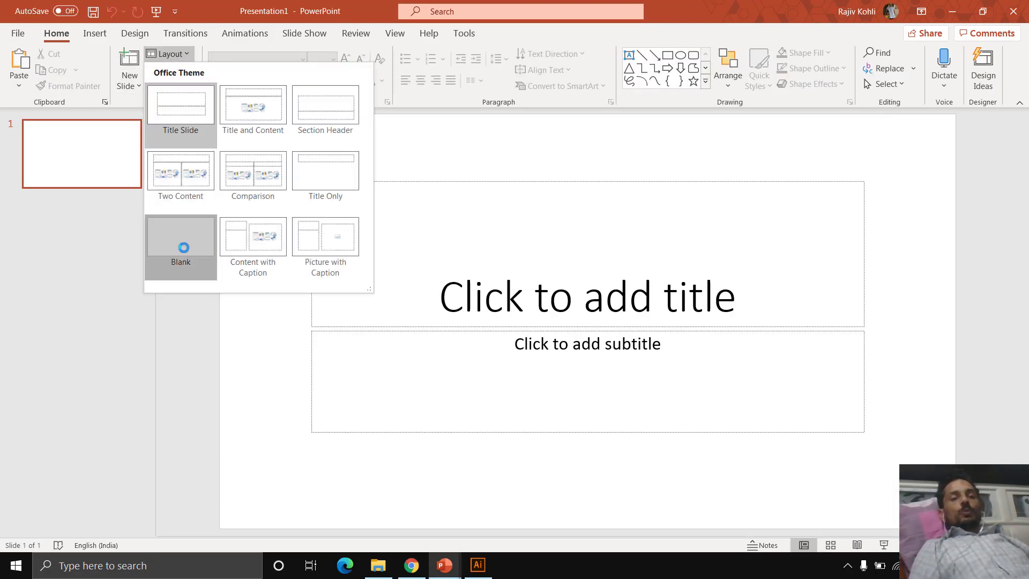
left_click_drag(157, 232, 2, 248)
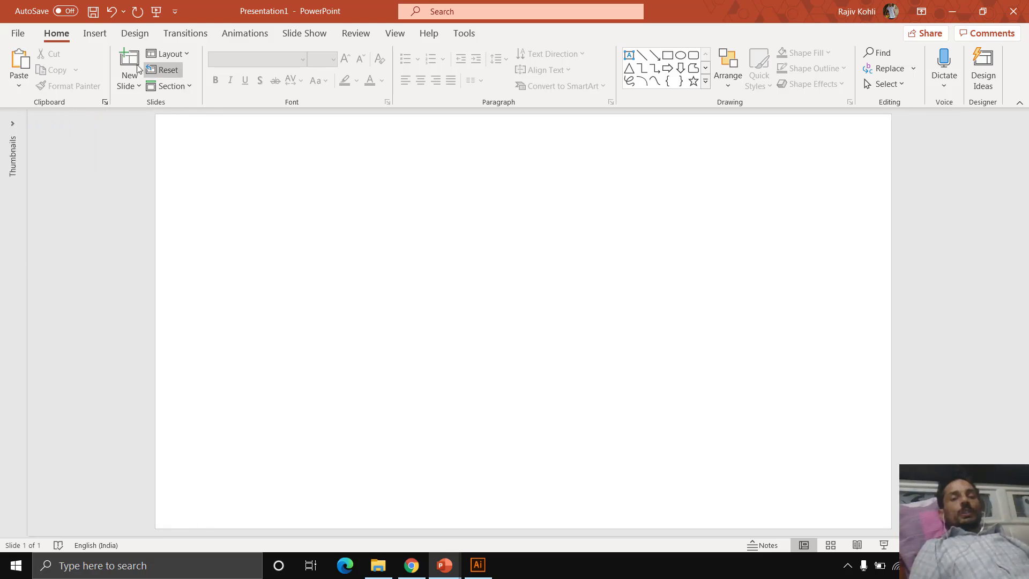
- Insert the picture Background Scene in SVG Format from the Infinite Car Animation Scene in PowerPoint folder on the desktop
left_click(89, 35)
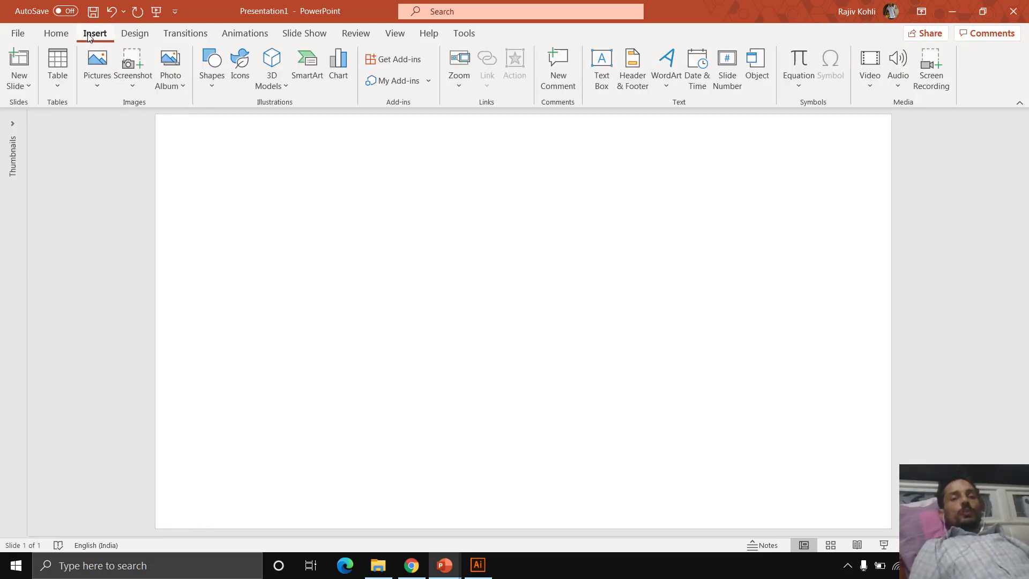
left_click(102, 85)
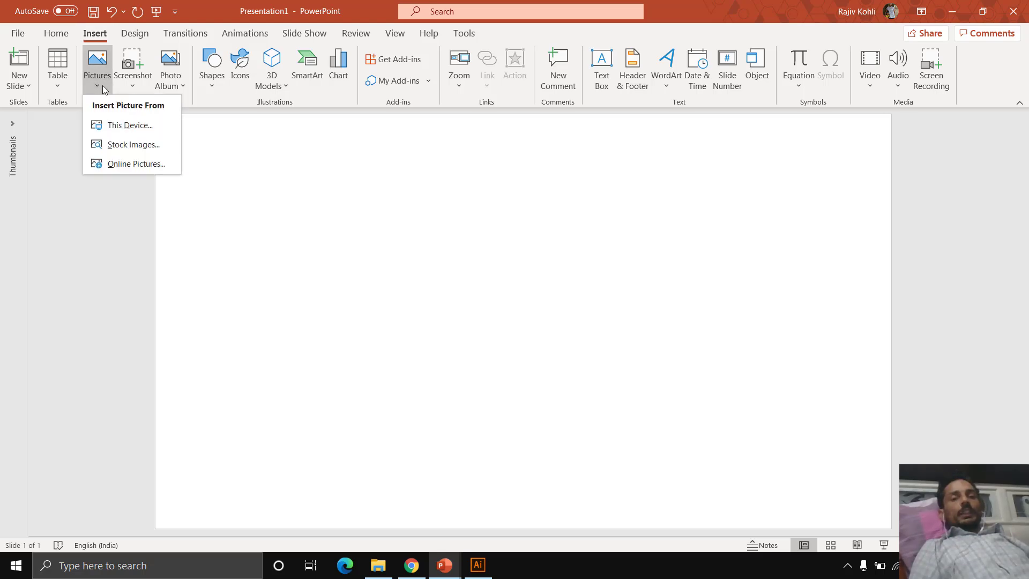
left_click(114, 127)
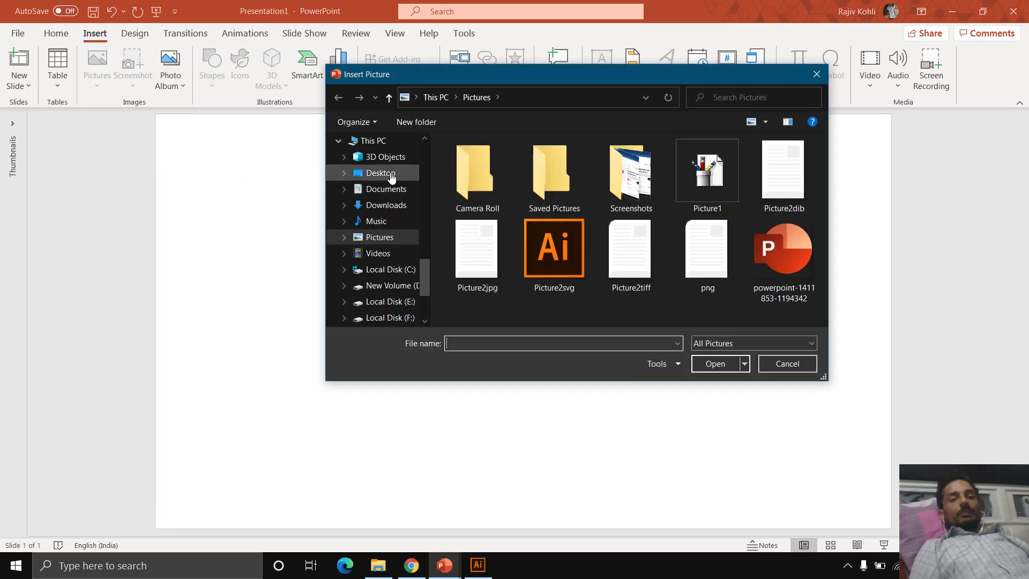
left_click(391, 174)
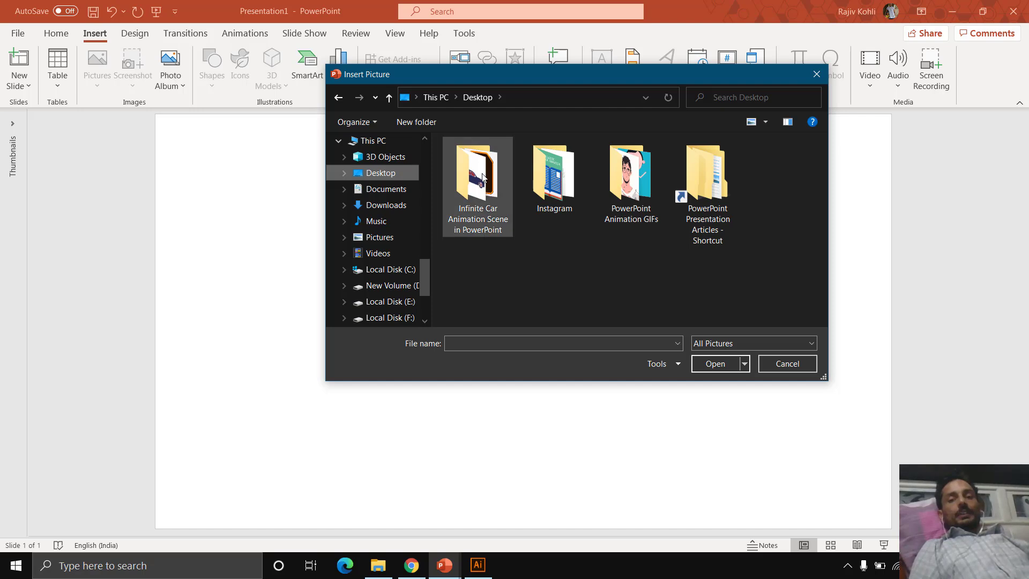
double_click(482, 175)
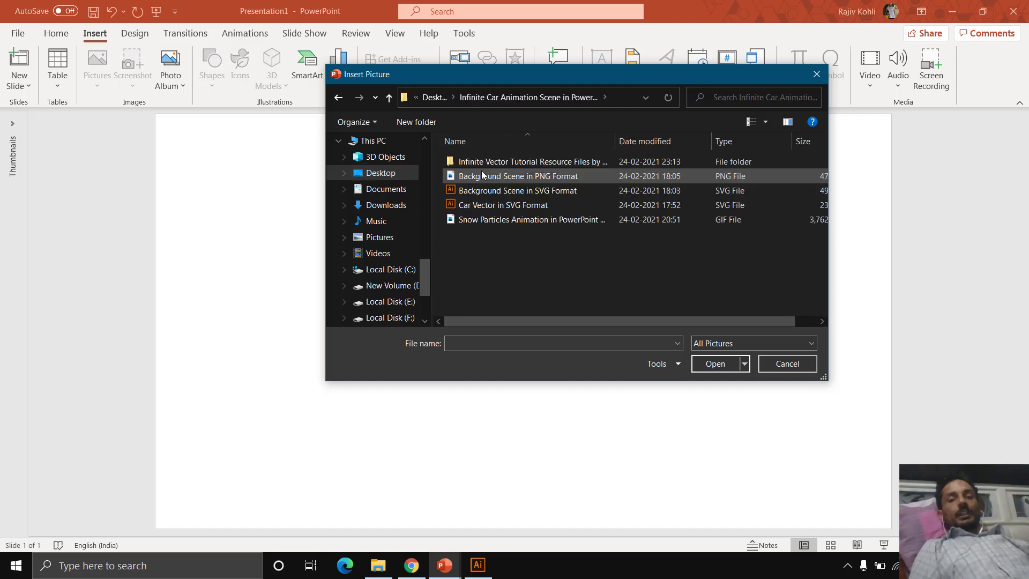
left_click(522, 177)
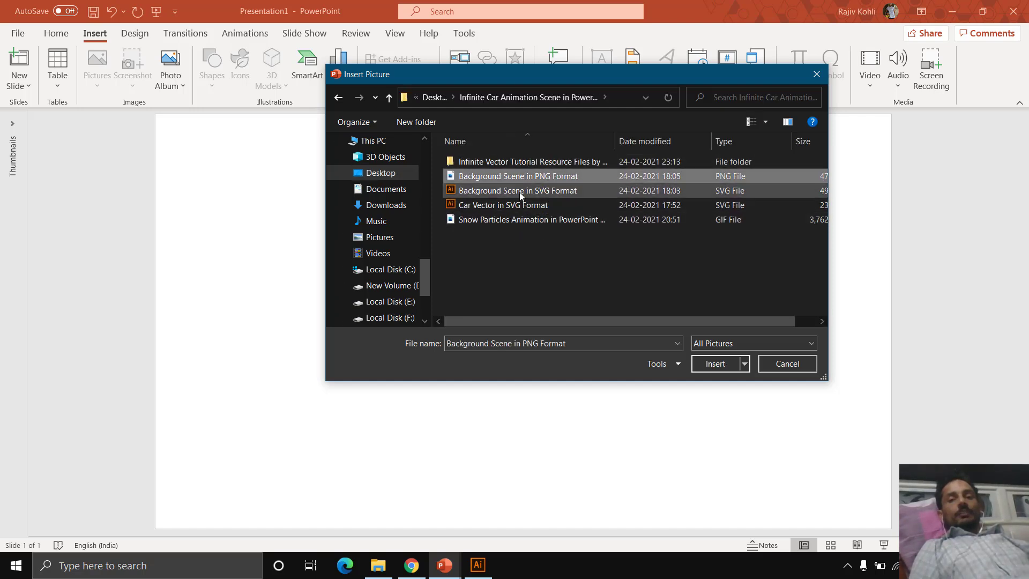
left_click(520, 192)
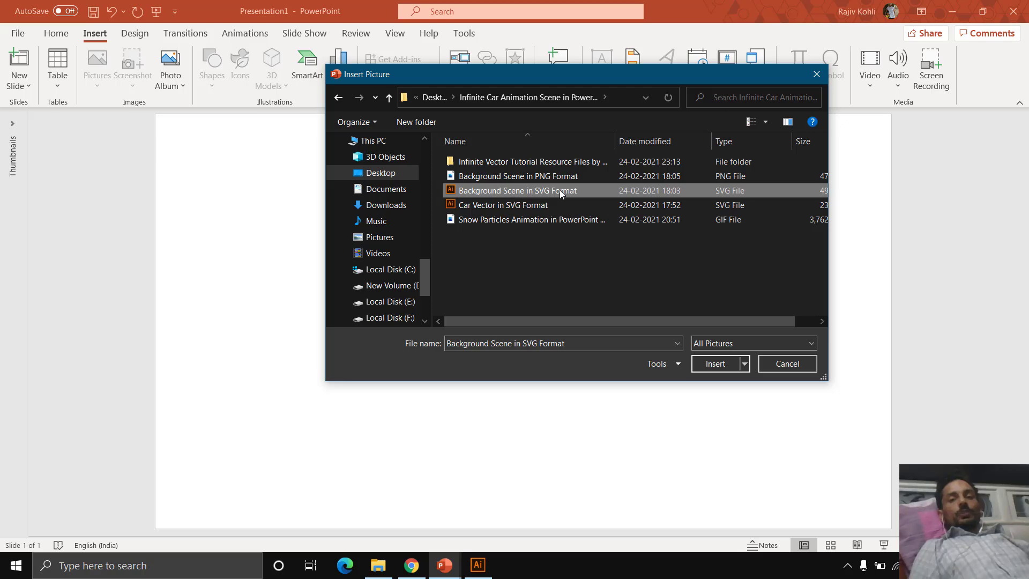
left_click(706, 366)
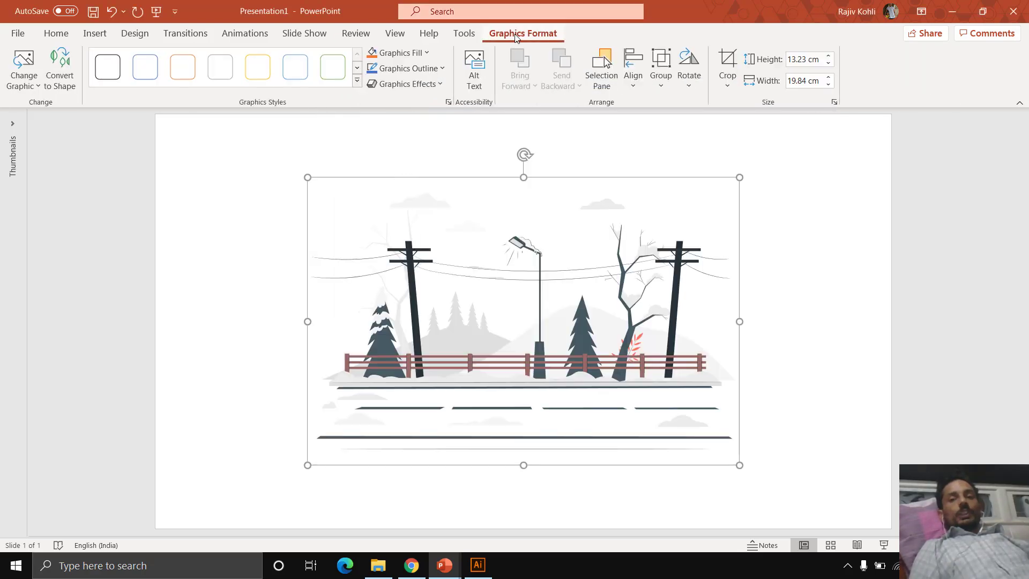
- Ungroup the inserted background graphic into shapes and show the Selection Pane, widened to read the full object names
left_click(660, 81)
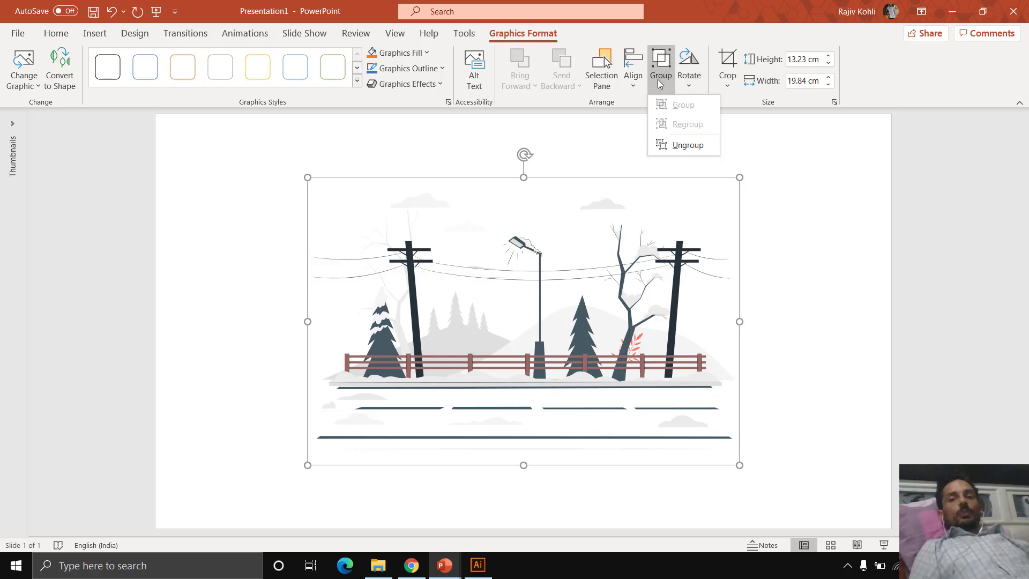
left_click(682, 146)
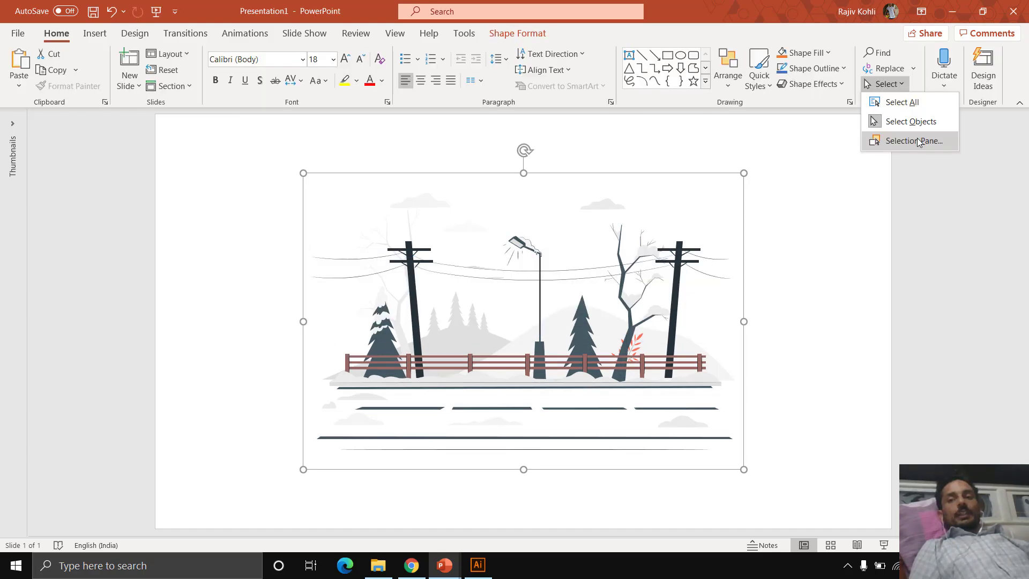
left_click(918, 142)
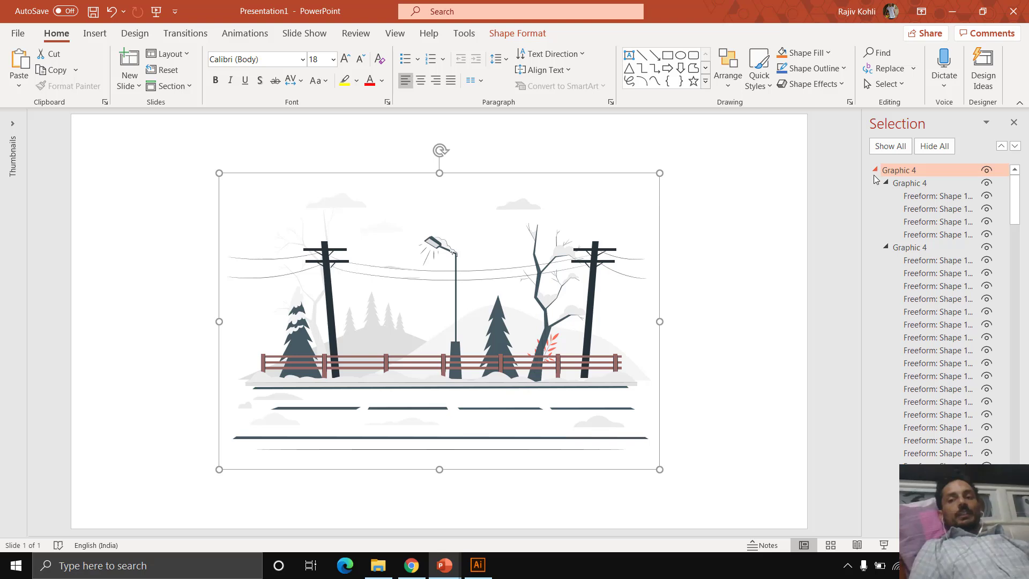
left_click_drag(862, 194, 778, 194)
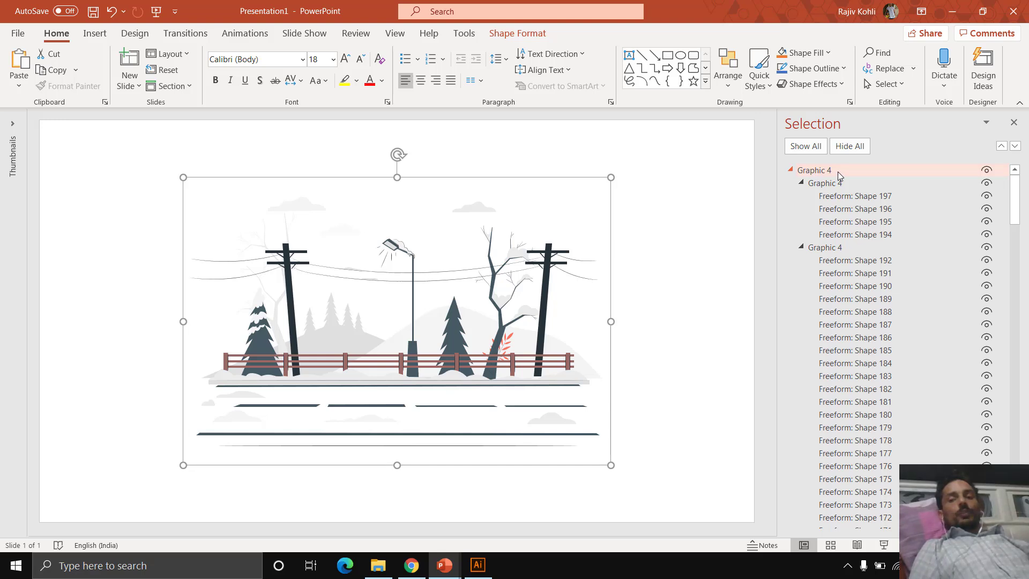
- Ungroup the background scene once more into its separate layer groups and open the topmost group's name for editing
left_click(544, 33)
left_click(920, 72)
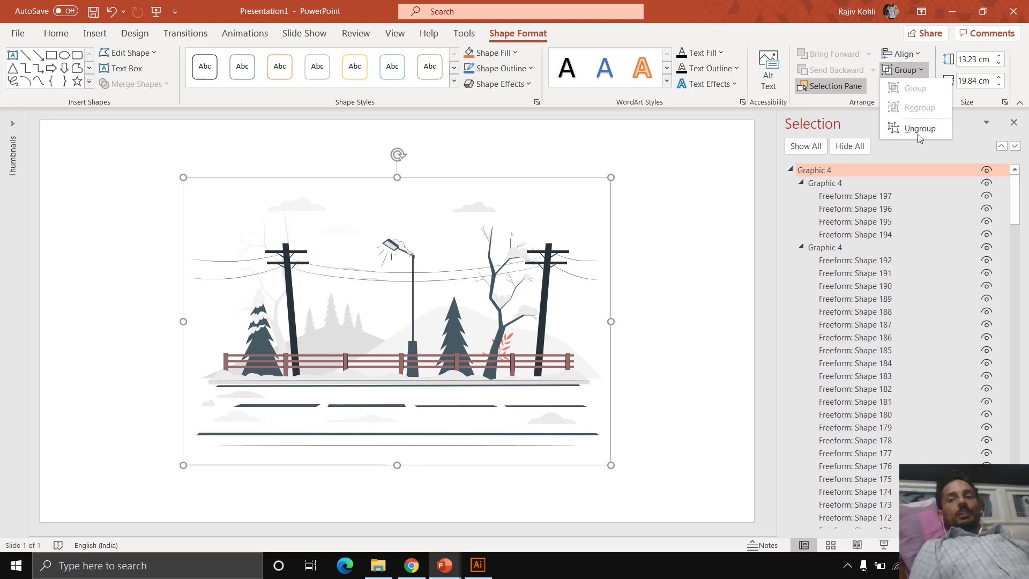
left_click(918, 129)
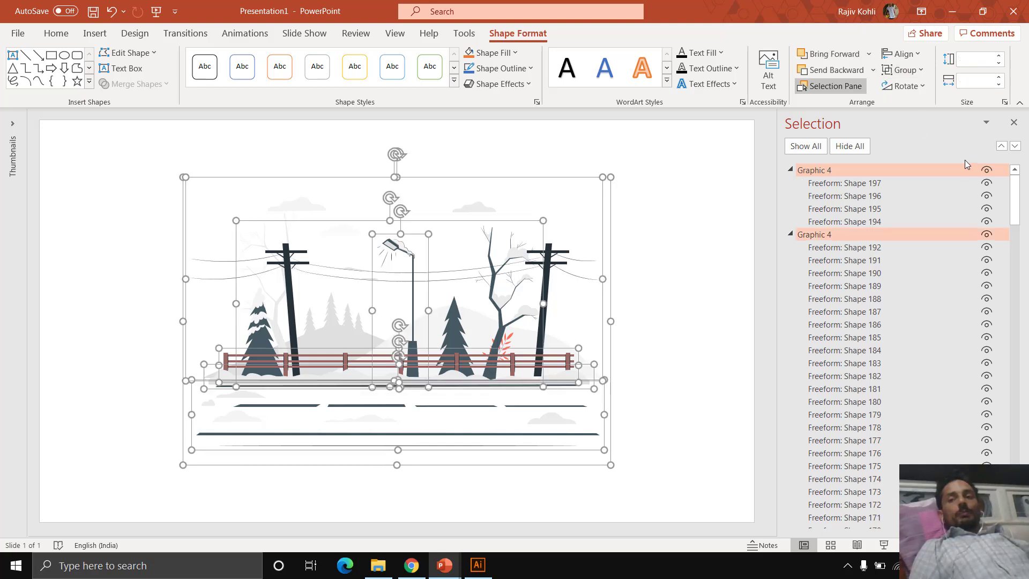
double_click(812, 171)
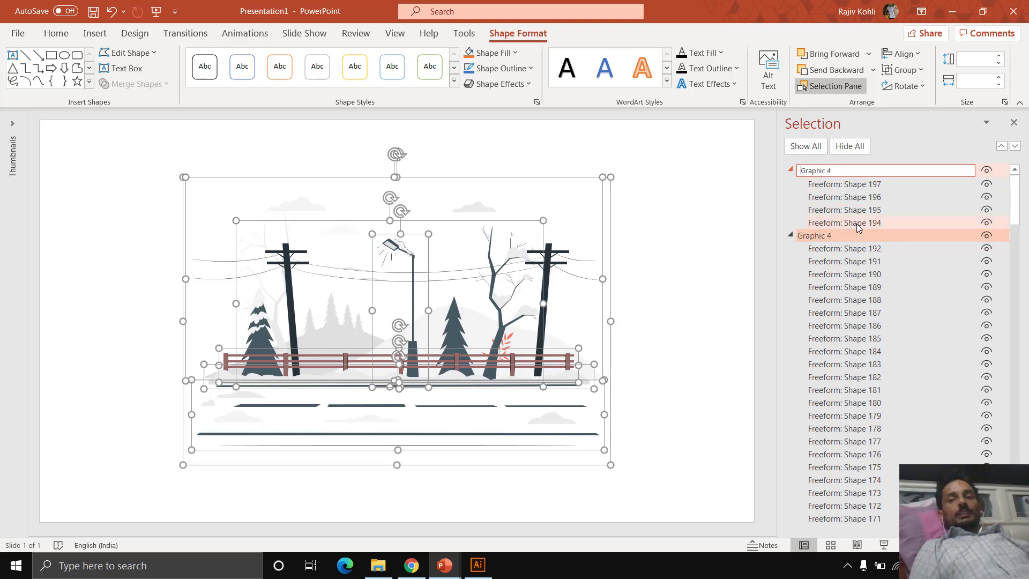
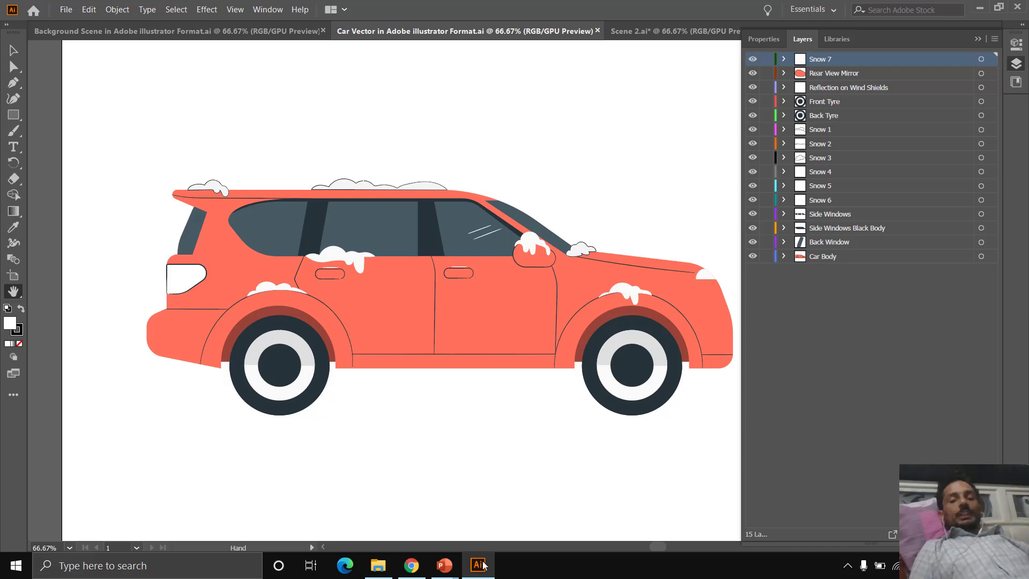
- Switch to the Car Infinte Vector Scenes presentation and select the car's front, middle and last windows in turn
mouse_move(445, 565)
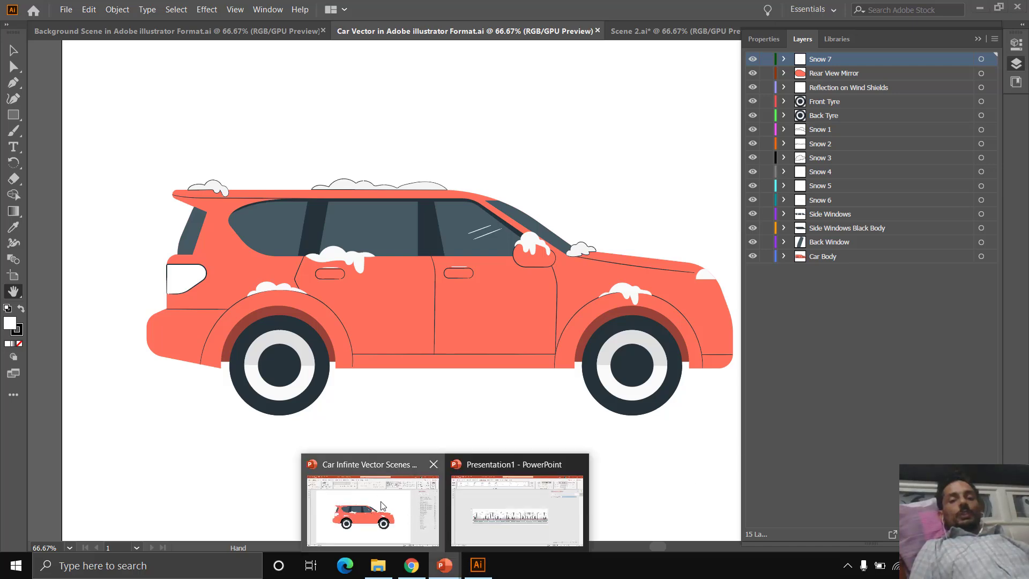
left_click(383, 506)
left_click(453, 260)
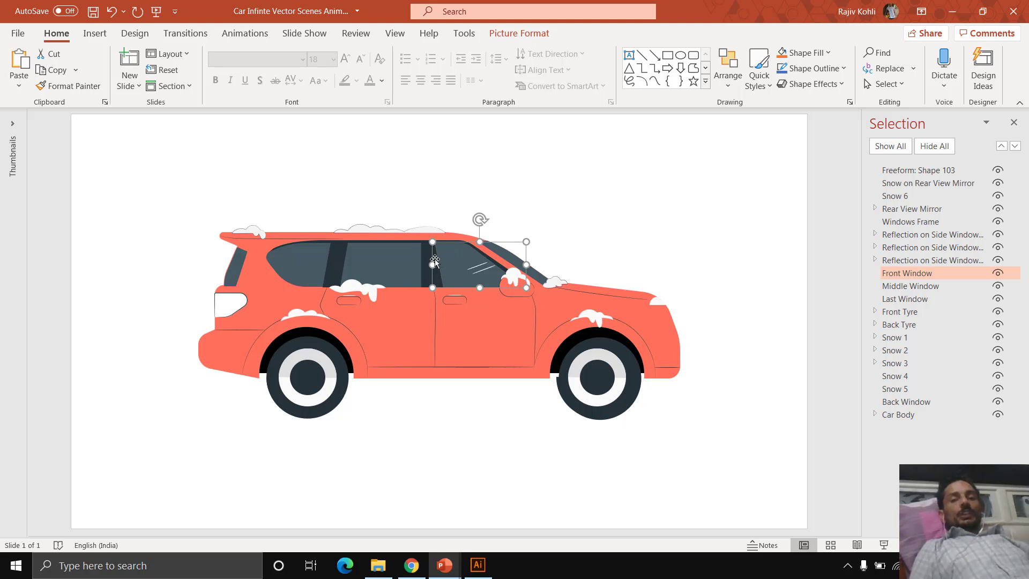
left_click(394, 267)
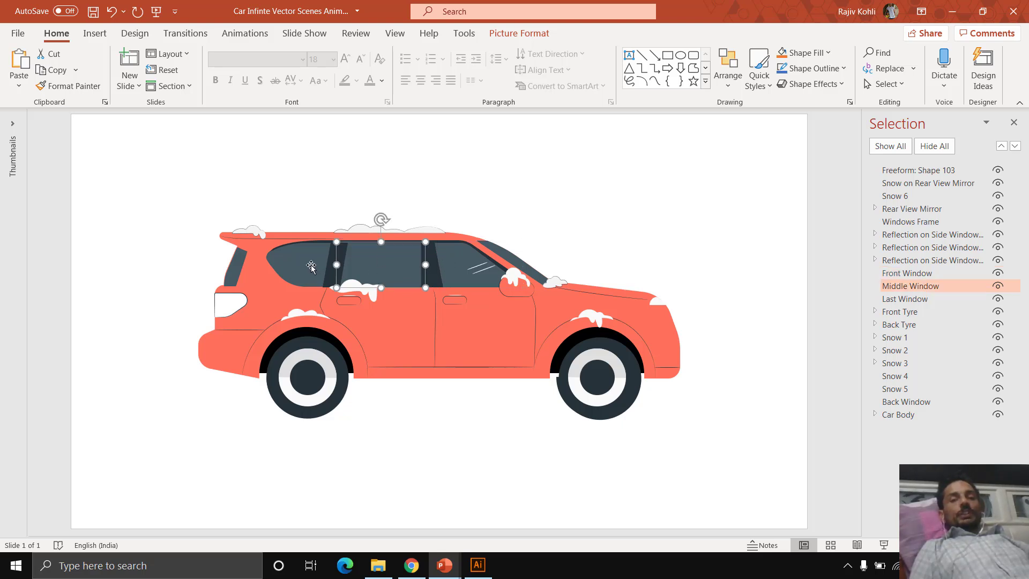
left_click(310, 267)
- Move the front, middle and last windows and the windows frame off the car, and select the car body
left_click(453, 263)
left_click_drag(444, 262, 415, 144)
left_click_drag(408, 275, 379, 184)
left_click_drag(318, 261, 244, 161)
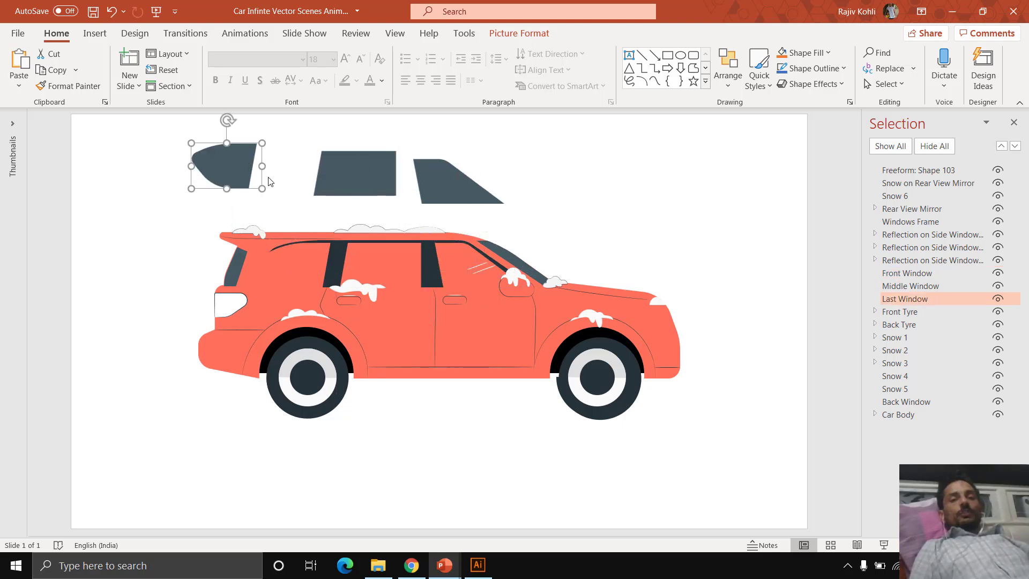
left_click_drag(344, 245, 547, 140)
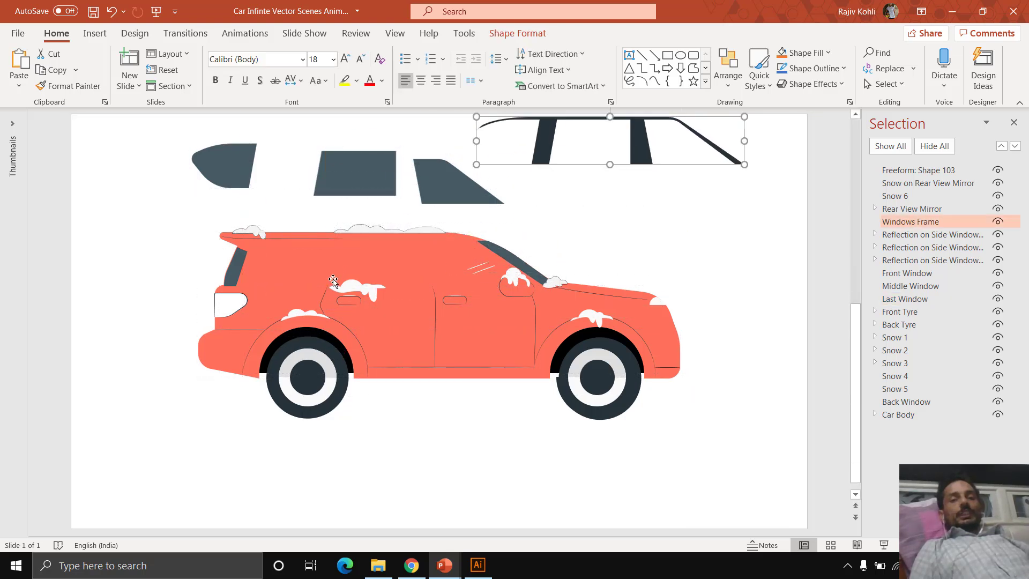
left_click(278, 260)
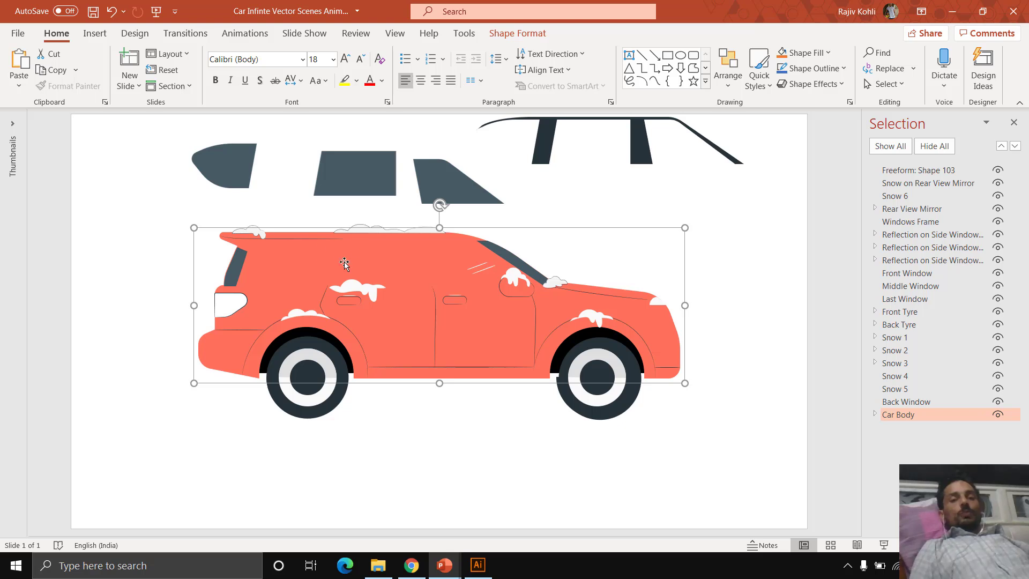
- Undo the moves of the windows frame and the three side windows
key("ctrl+z")
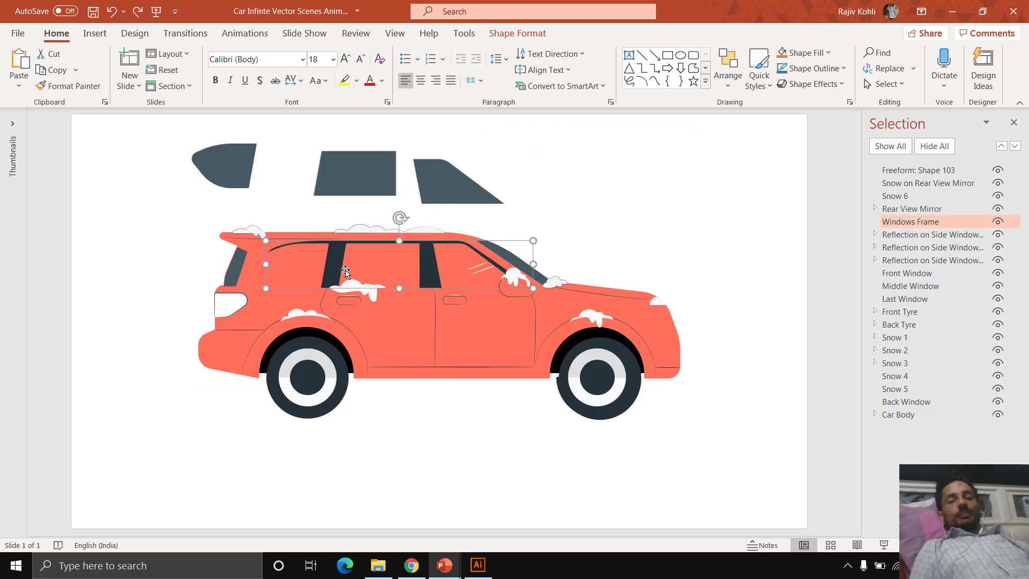
key("ctrl+z")
key("ctrl+z")
key("ctrl+z")
key("ctrl+z")
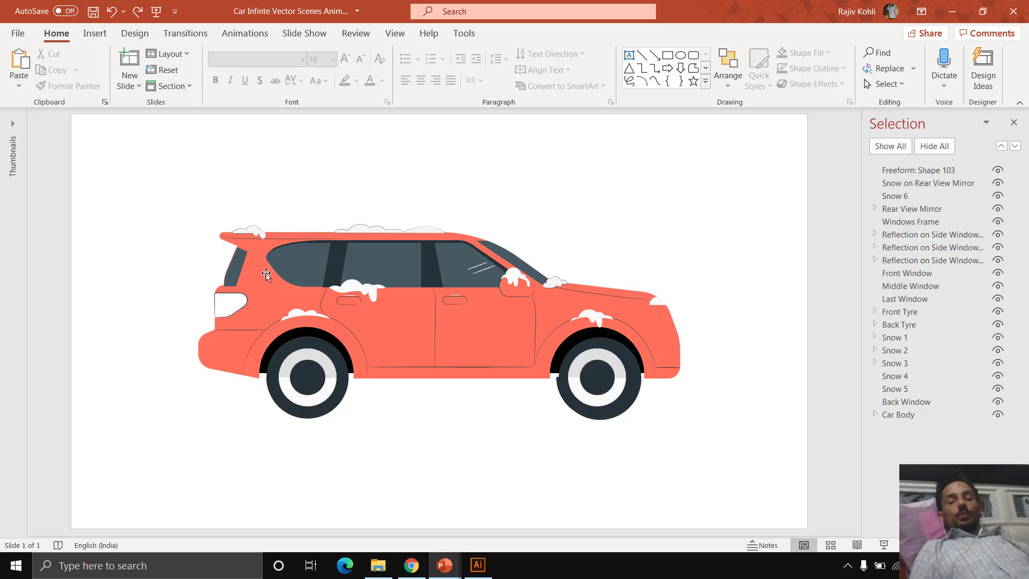
- Move the red body panel between the back window and the last side window above the car, and undo the move
left_click(485, 272)
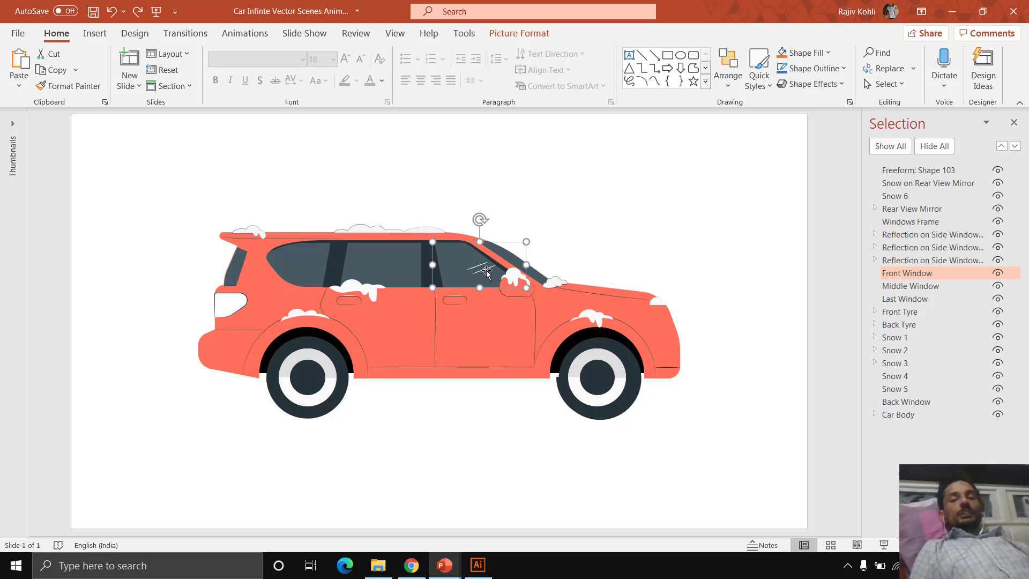
left_click(259, 266)
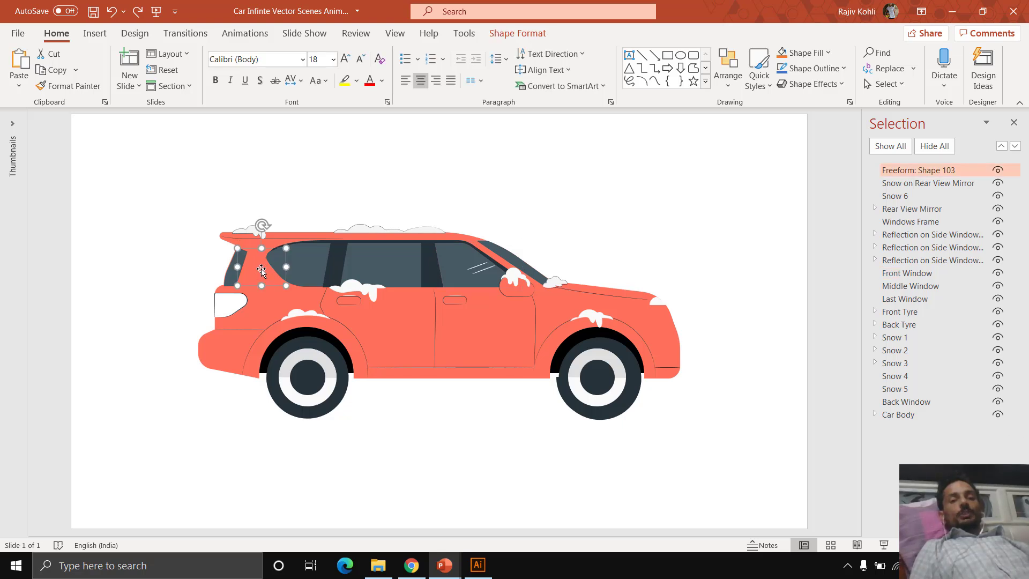
left_click_drag(261, 270, 263, 189)
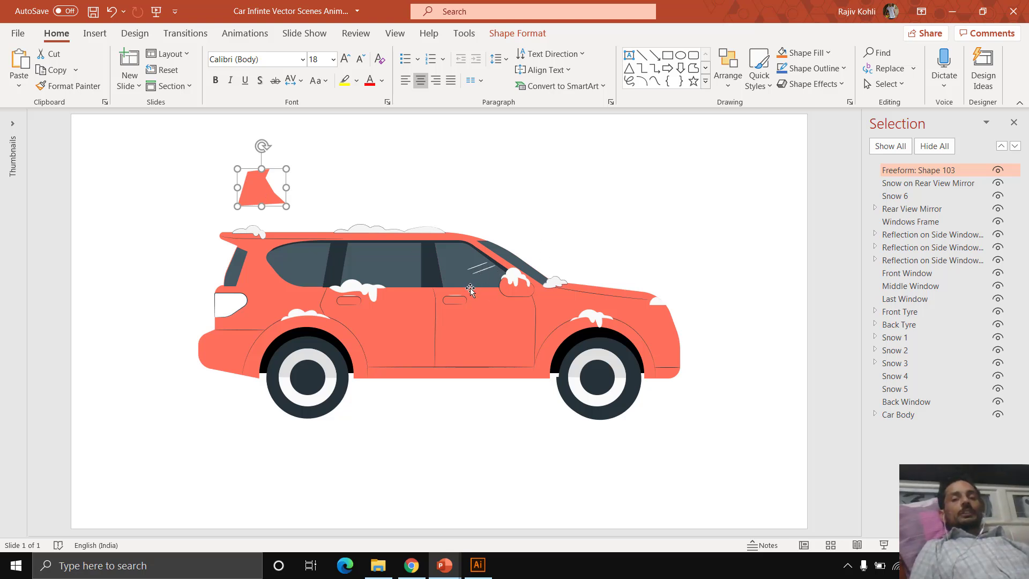
key("ctrl+z")
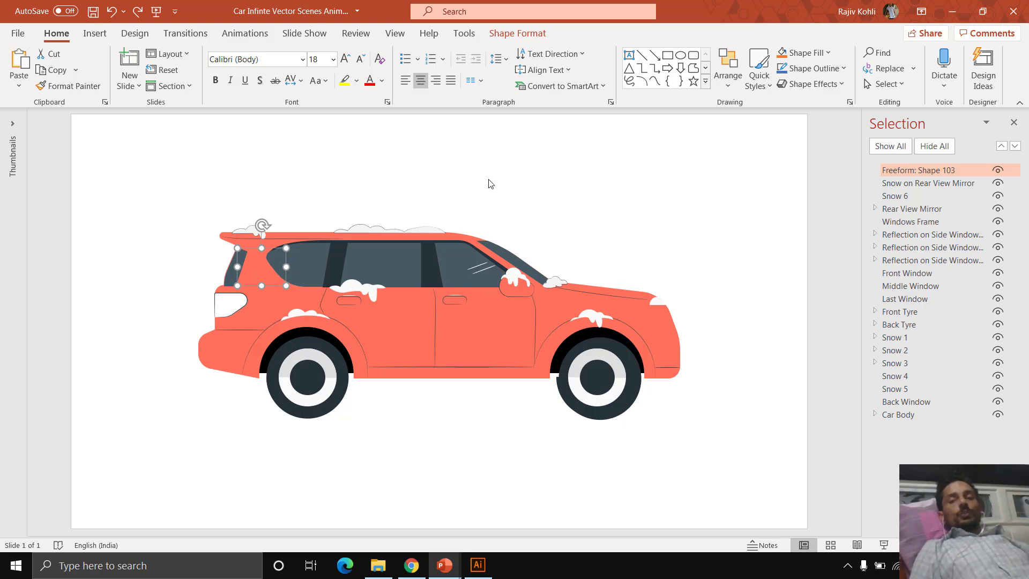
- Show the list of the slide's animations and clear the object selection
left_click(250, 35)
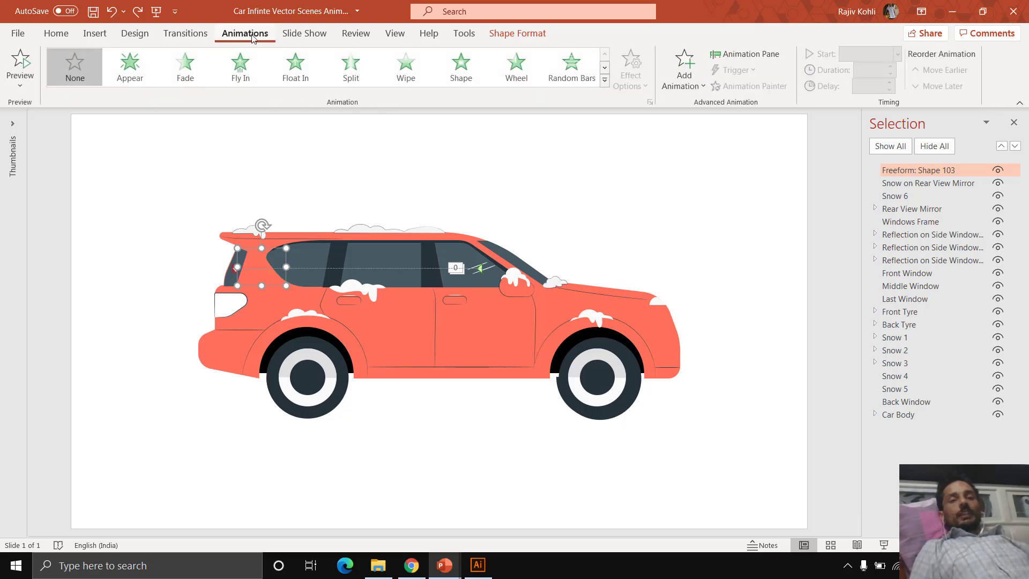
left_click(745, 54)
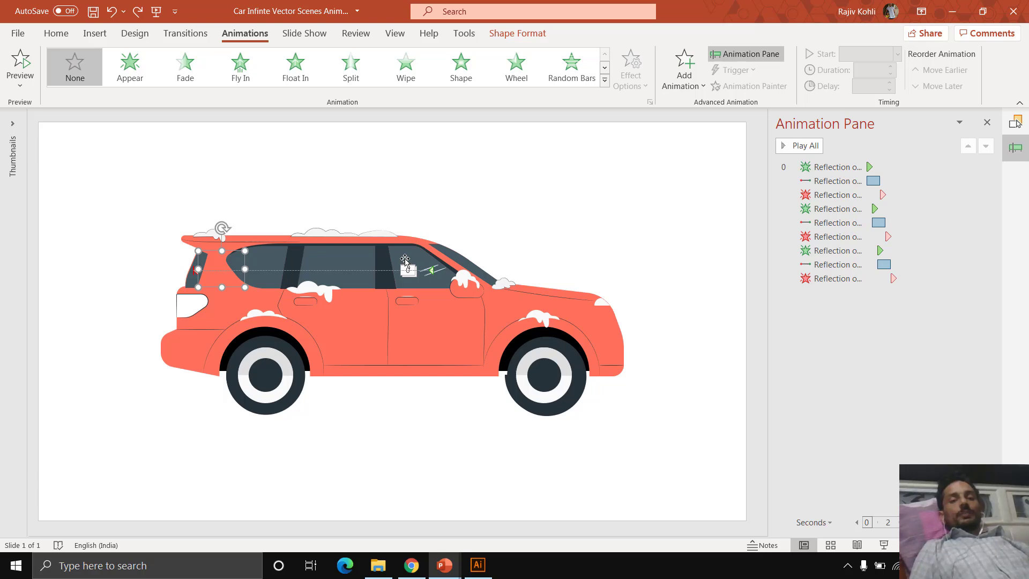
left_click(430, 223)
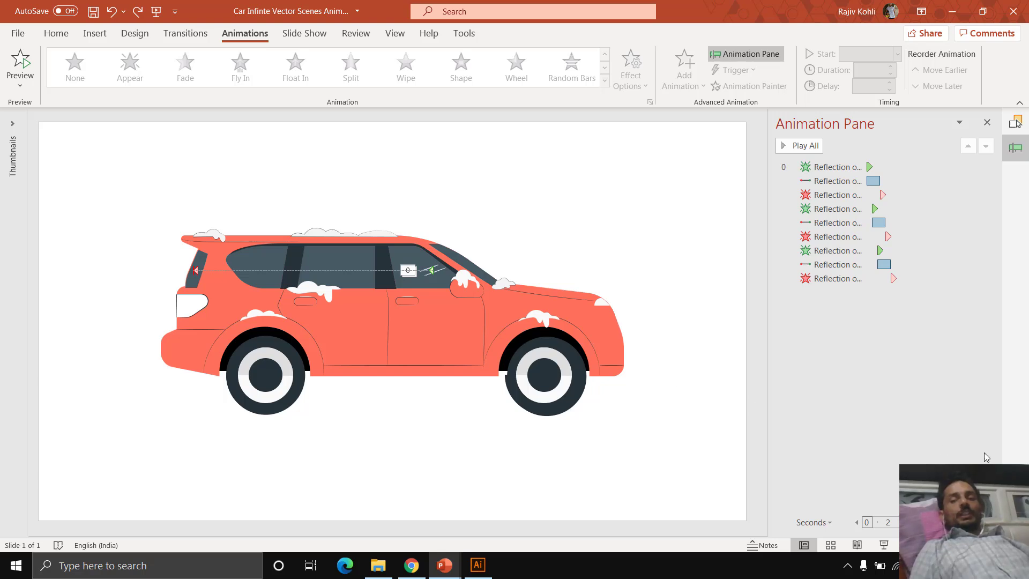
- Play the current slide as a slide show twice to watch the reflections cross the side windows
left_click(885, 546)
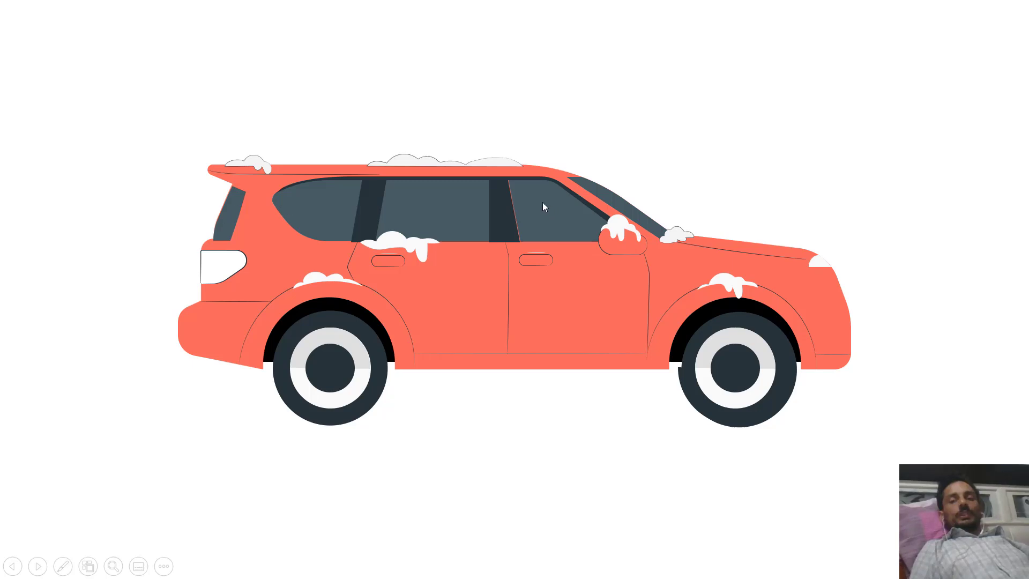
key("Escape")
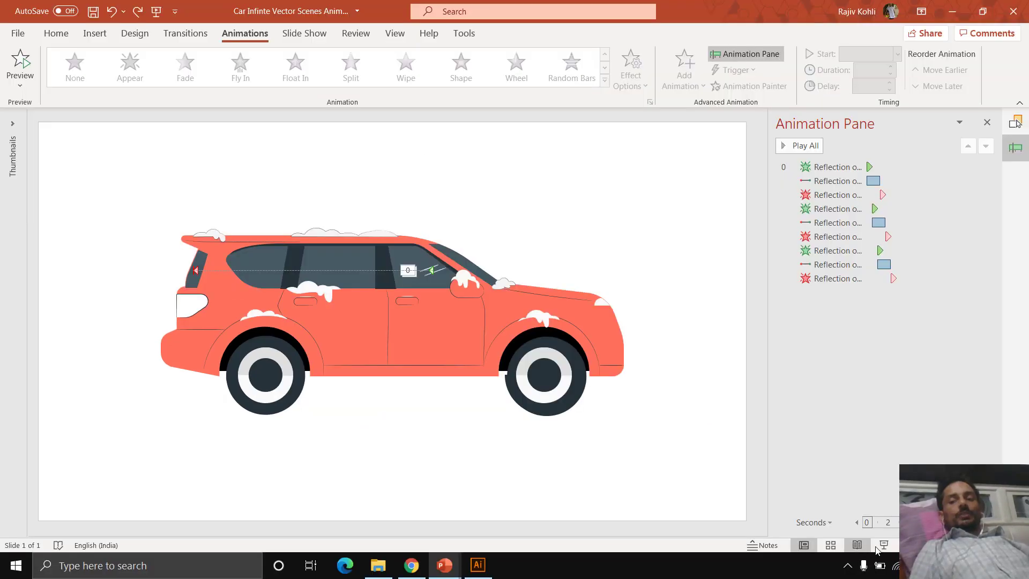
left_click(883, 546)
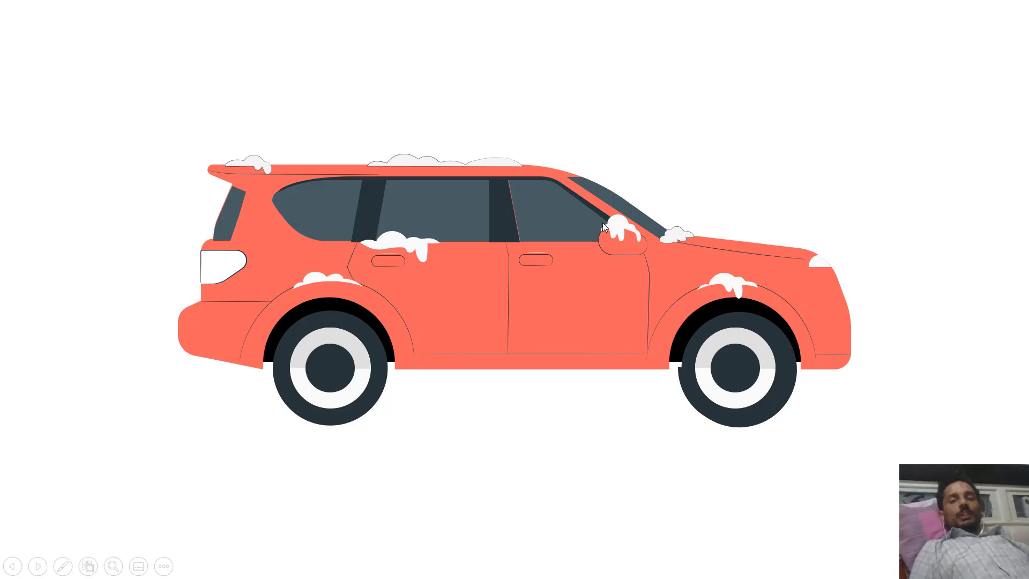
key("Escape")
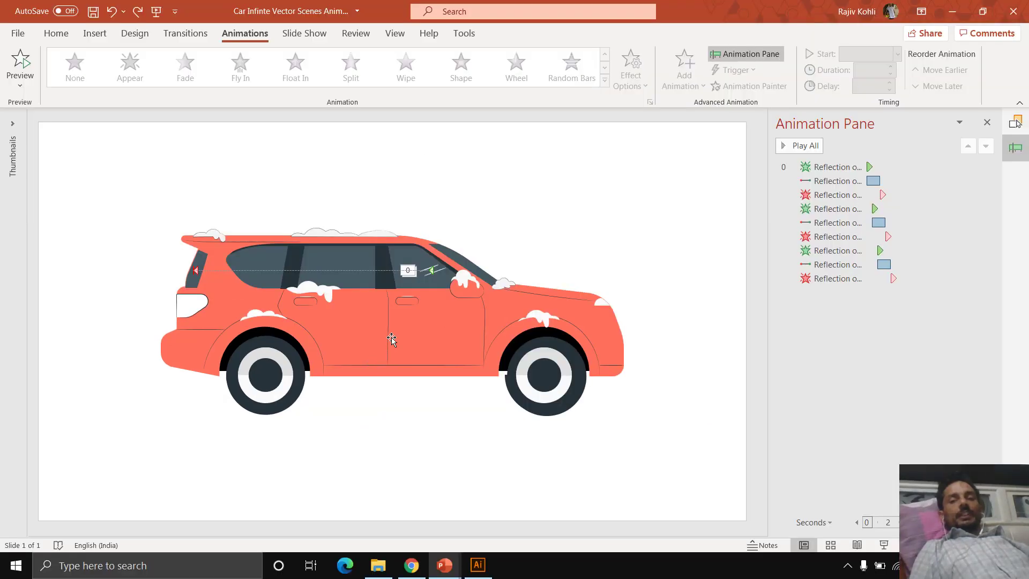
- Select the back tyre and the front tyre in turn, and clear the selection
left_click(266, 359)
left_click(572, 363)
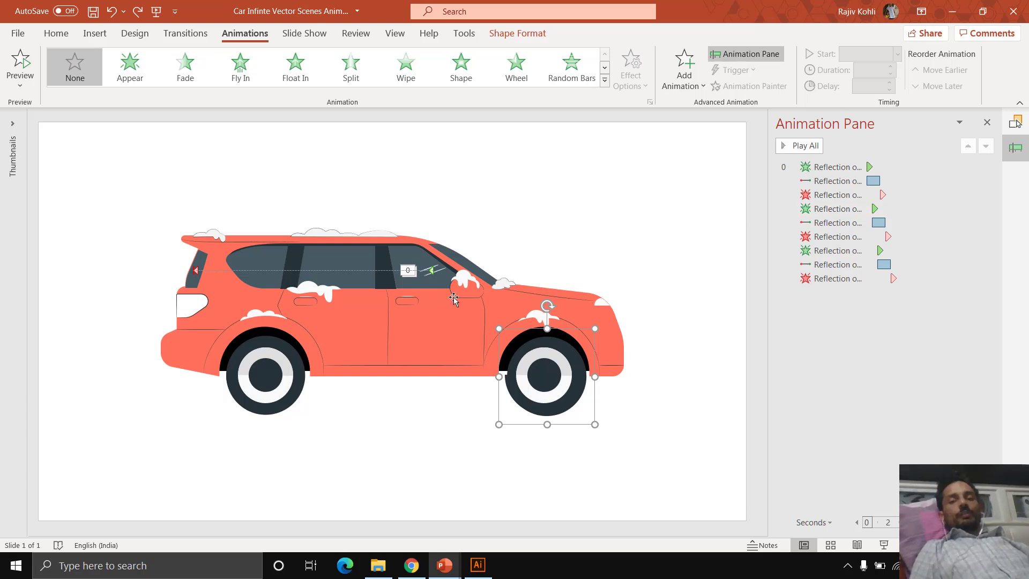
left_click(495, 227)
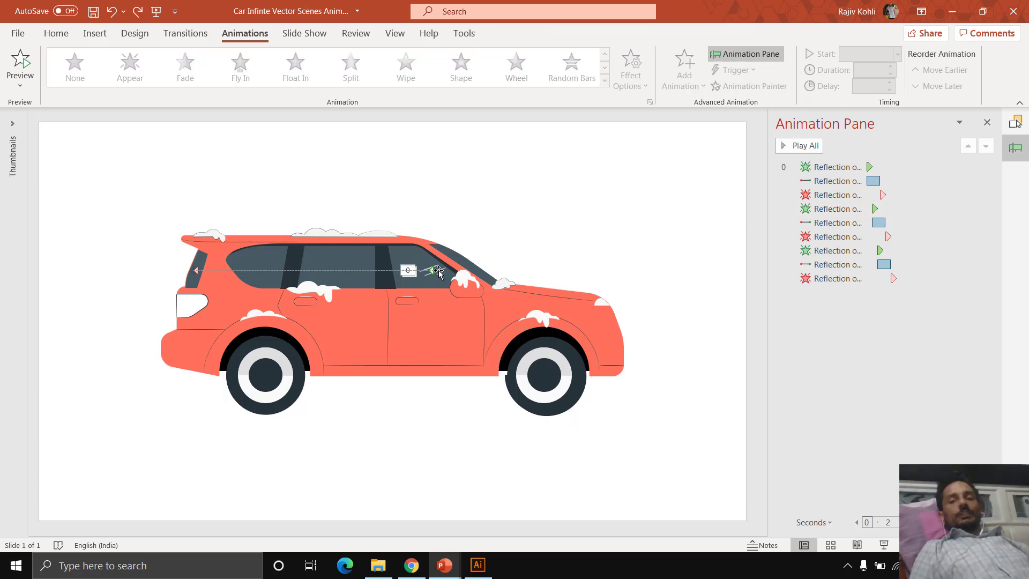
- Separate the stacked window reflections by moving them off the front window, and move the front window down
left_click(438, 273)
scroll(445, 274, "up", 5)
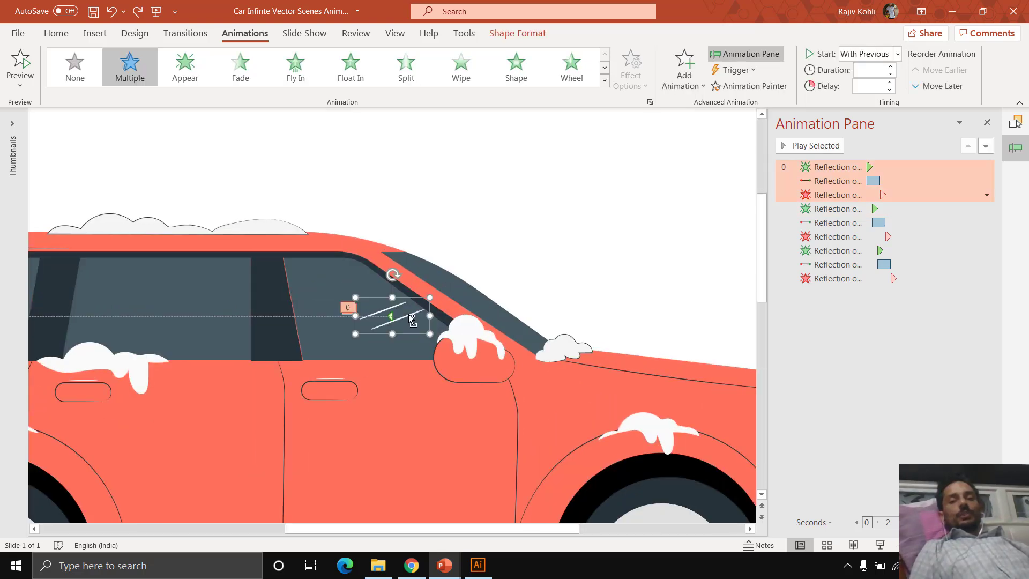
left_click_drag(409, 317, 550, 317)
left_click_drag(390, 319, 390, 354)
left_click_drag(395, 307, 451, 413)
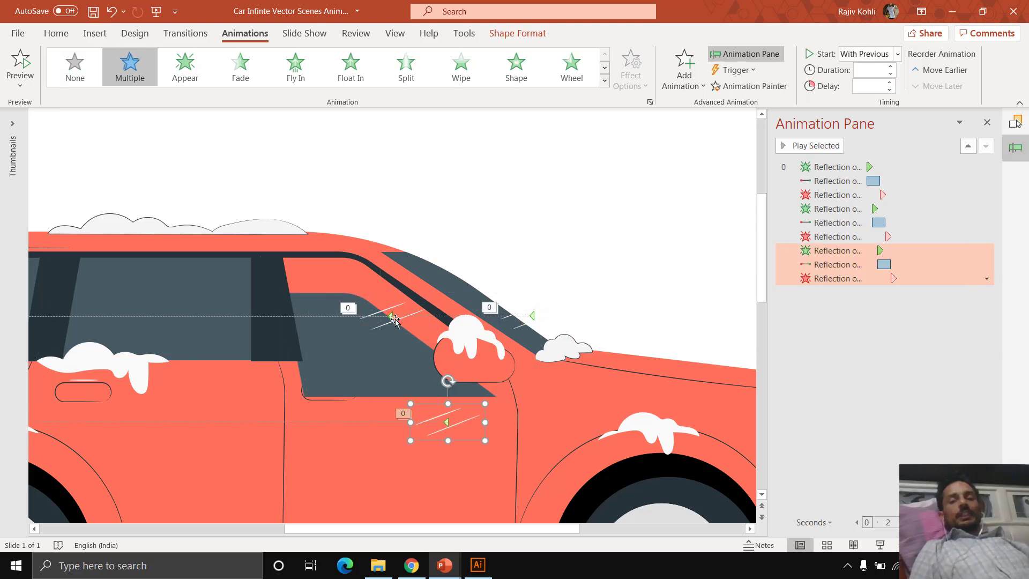
left_click(521, 322)
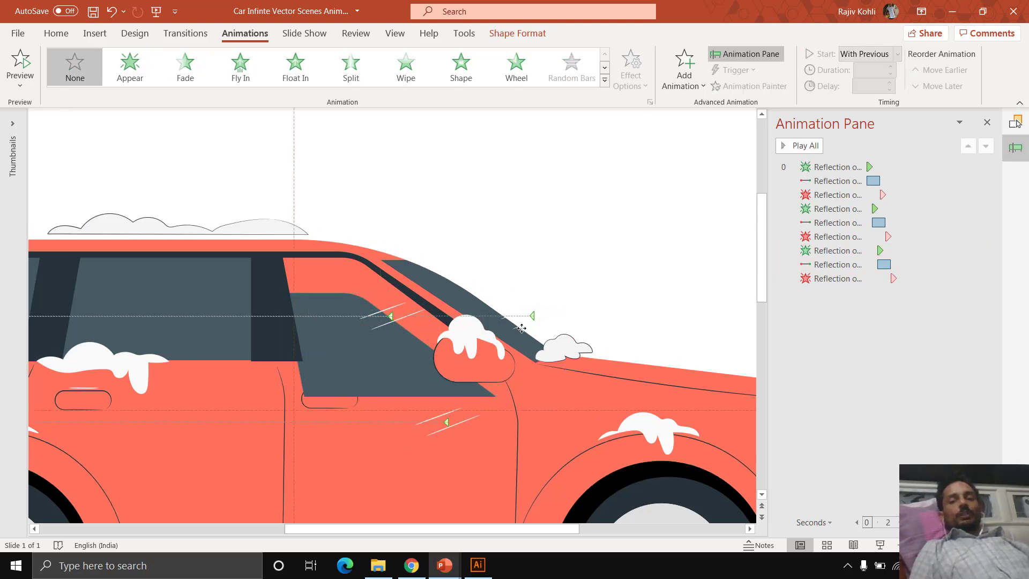
left_click_drag(522, 313, 415, 420)
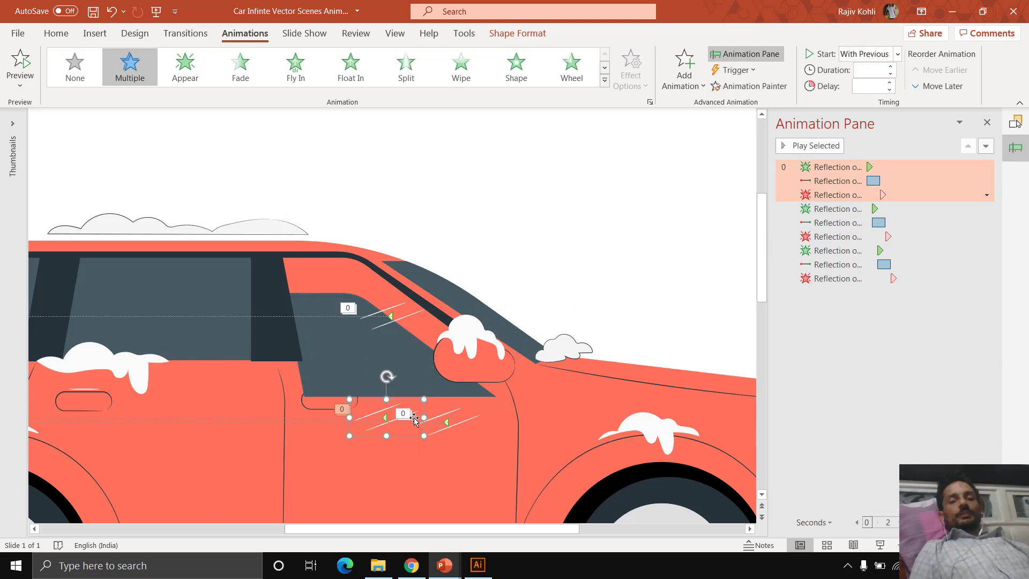
- Undo the moves of the reflections and the front window
key("ctrl+z")
key("ctrl+z")
key("ctrl+z")
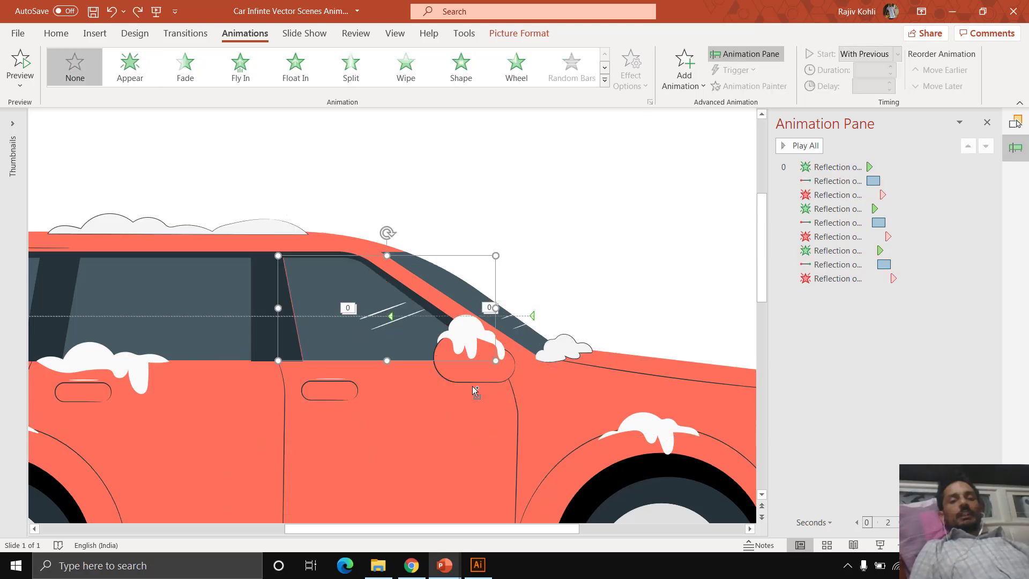
- Compare the delays of the second and third reflections' Appear effects
left_click(399, 314)
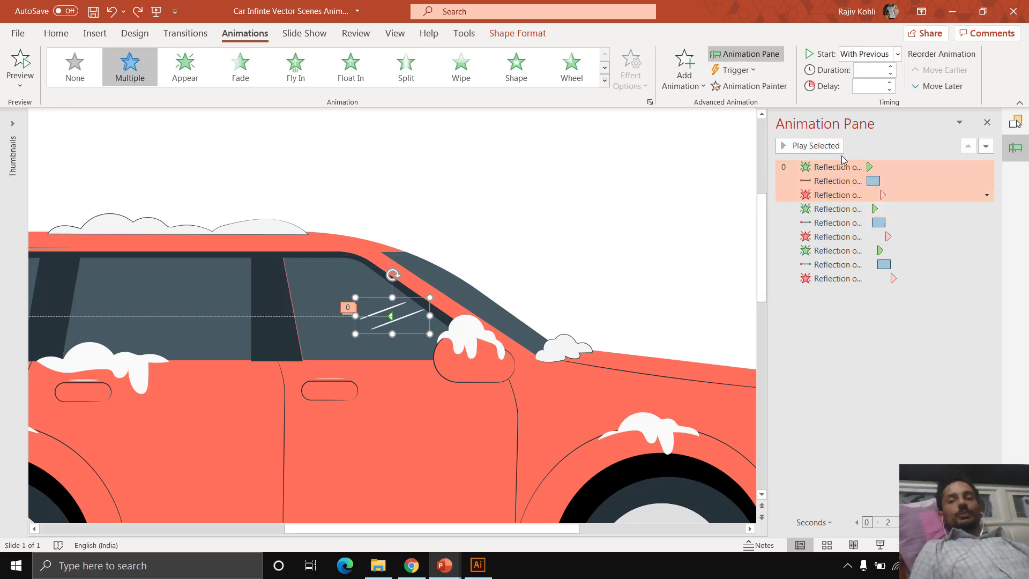
left_click(845, 209)
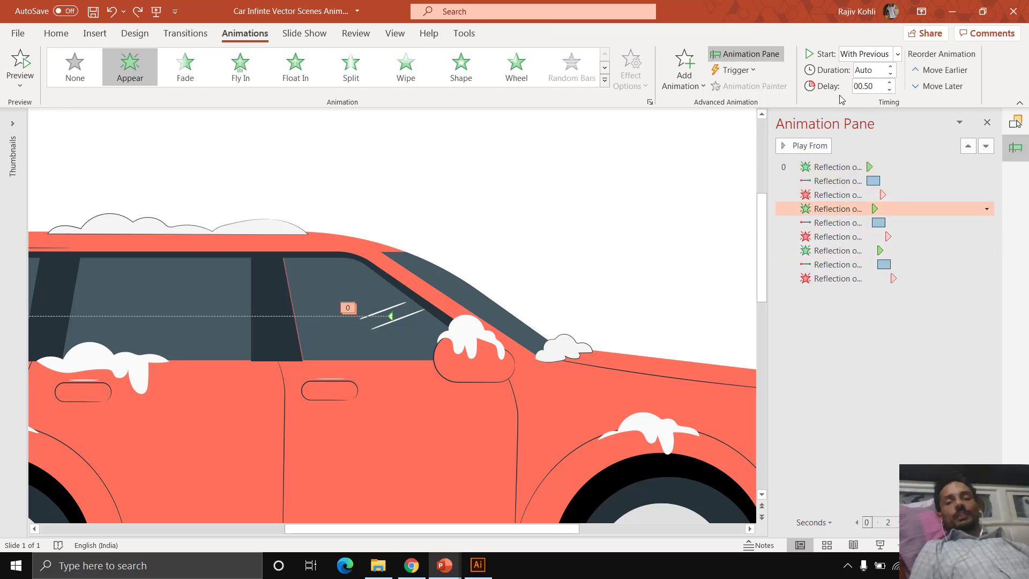
left_click(845, 251)
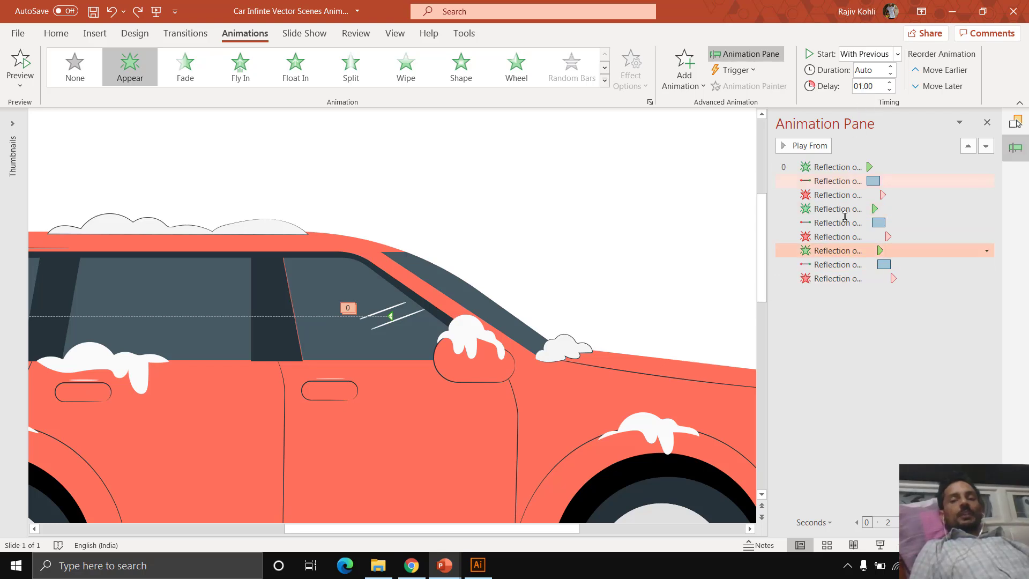
left_click(842, 209)
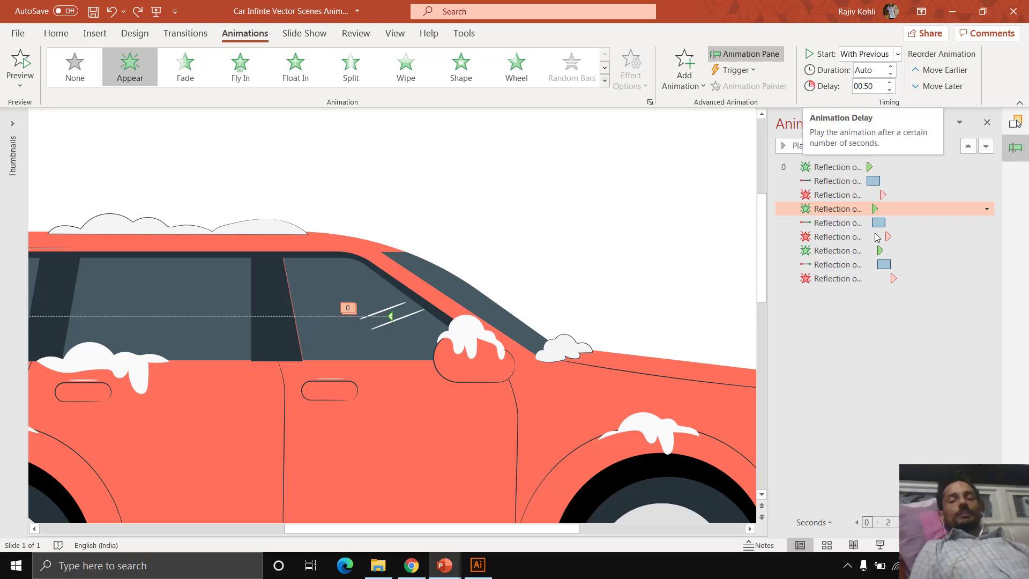
left_click(855, 250)
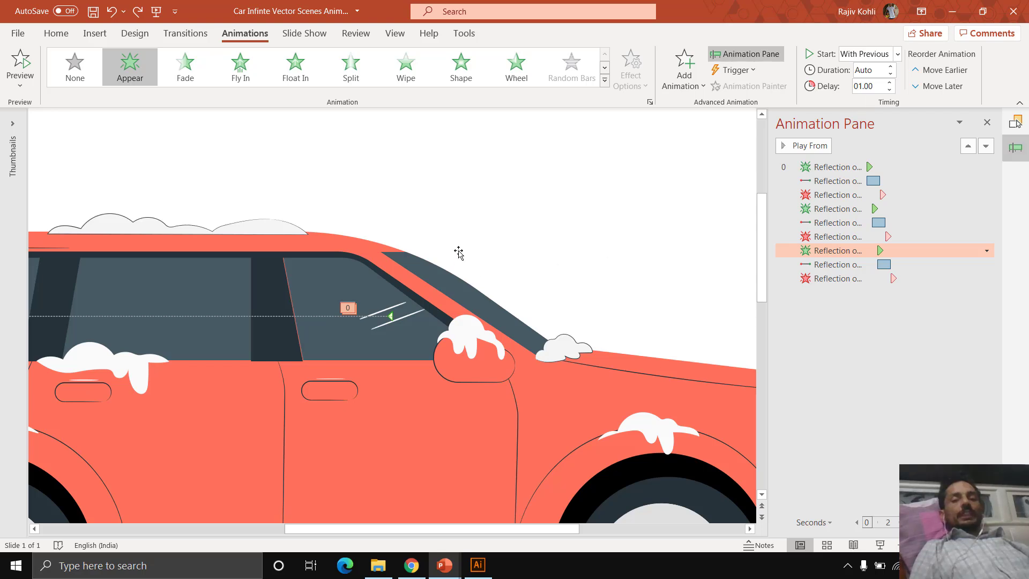
- Move the front, middle and last side windows above the car and shift the windows frame upward
scroll(340, 207, "down", 3)
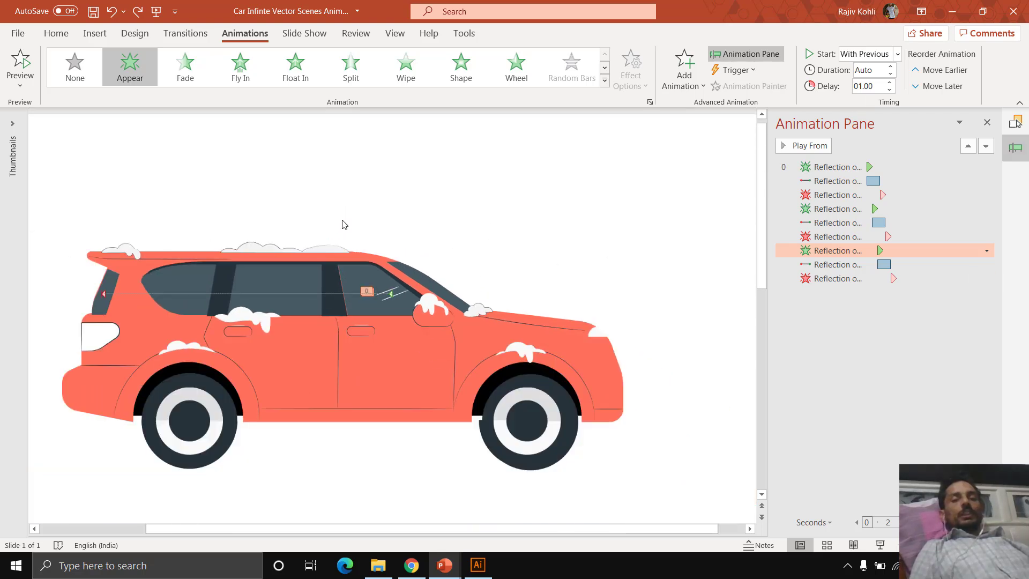
left_click(401, 295)
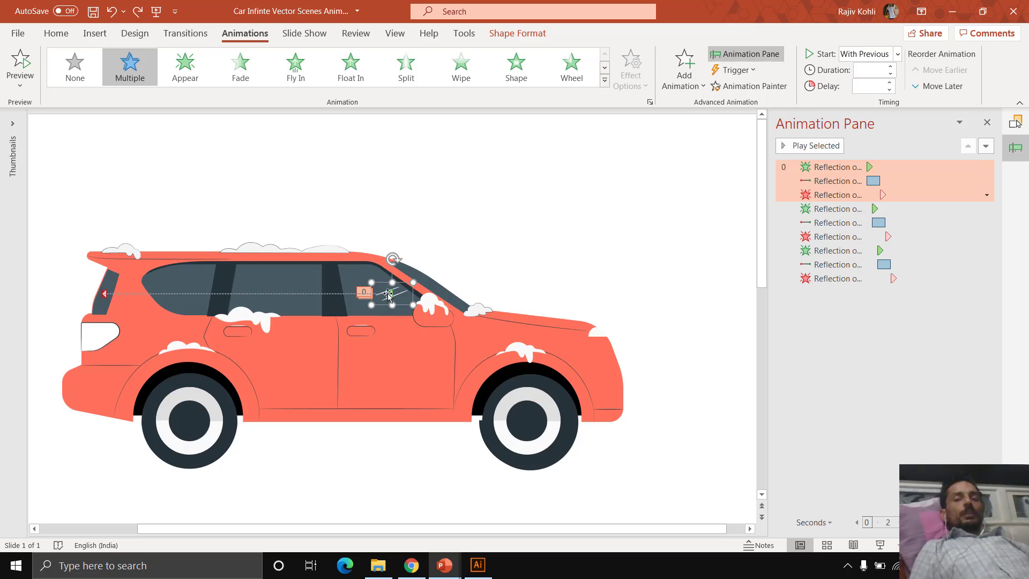
left_click(358, 275)
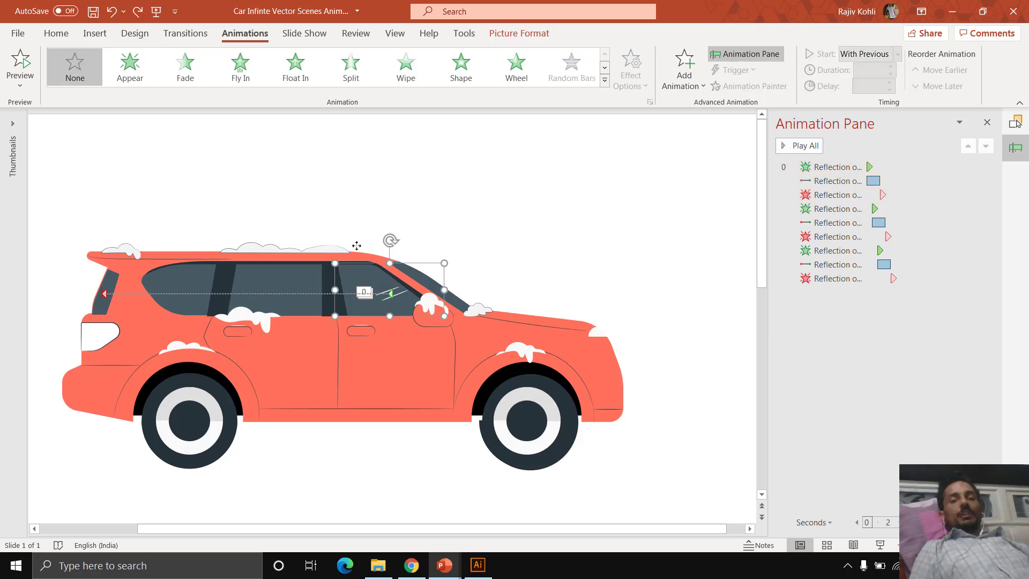
left_click_drag(356, 246, 350, 193)
left_click_drag(285, 289, 282, 191)
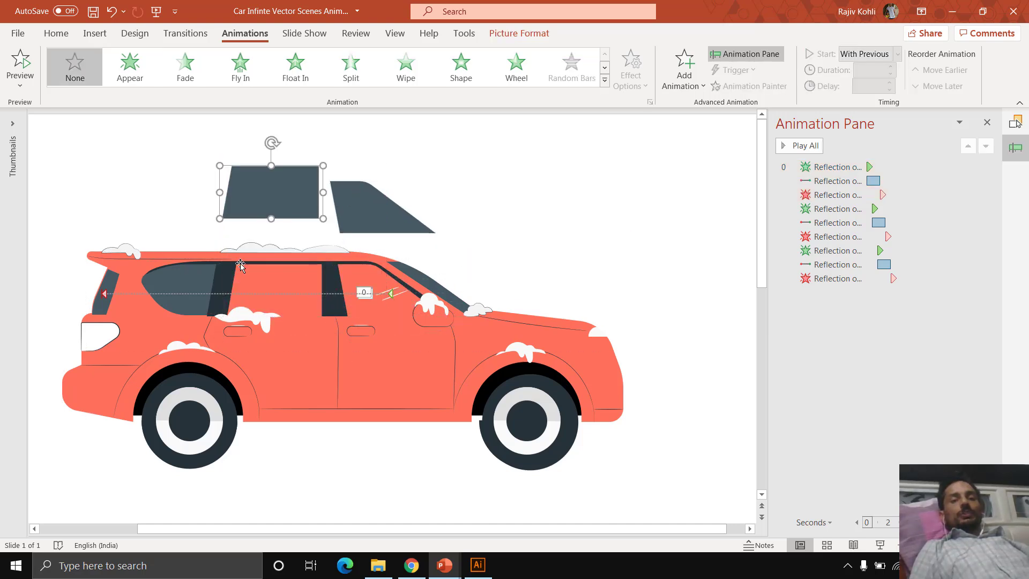
left_click_drag(212, 293, 203, 198)
left_click(220, 276)
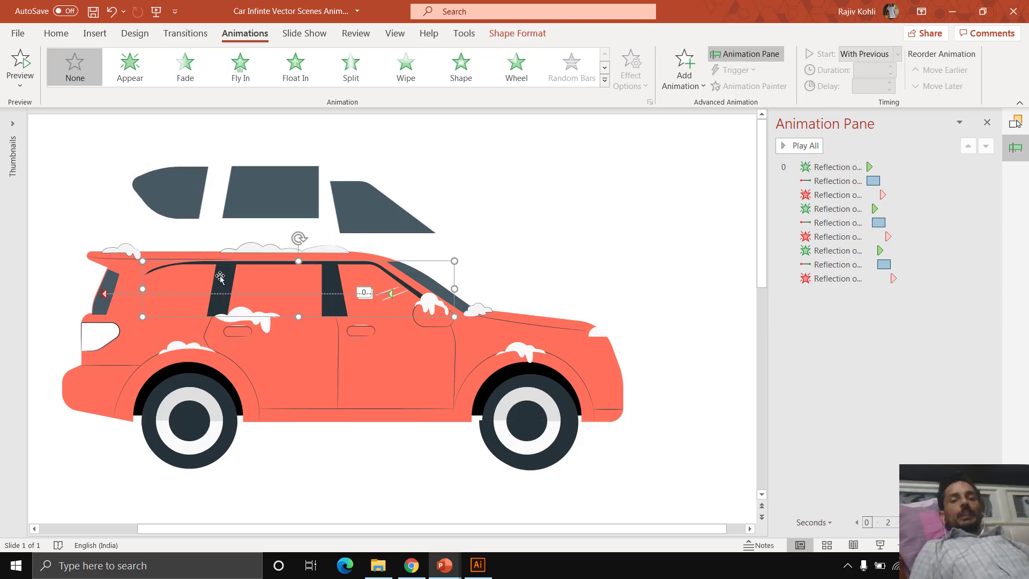
left_click_drag(223, 276, 218, 253)
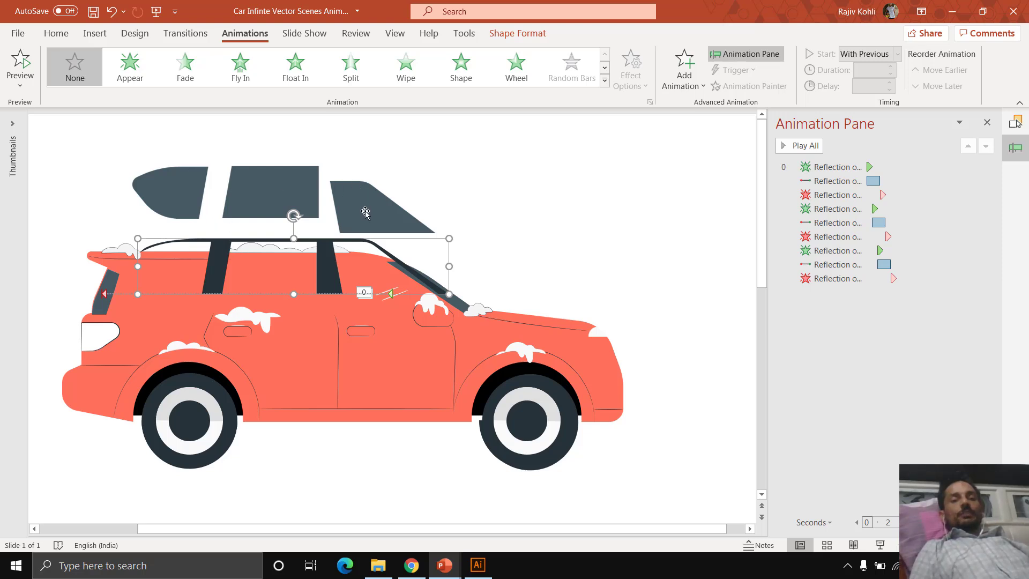
- Undo the moves of the windows frame and the three side windows
key("ctrl+z")
key("ctrl+z")
key("ctrl+z")
key("ctrl+z")
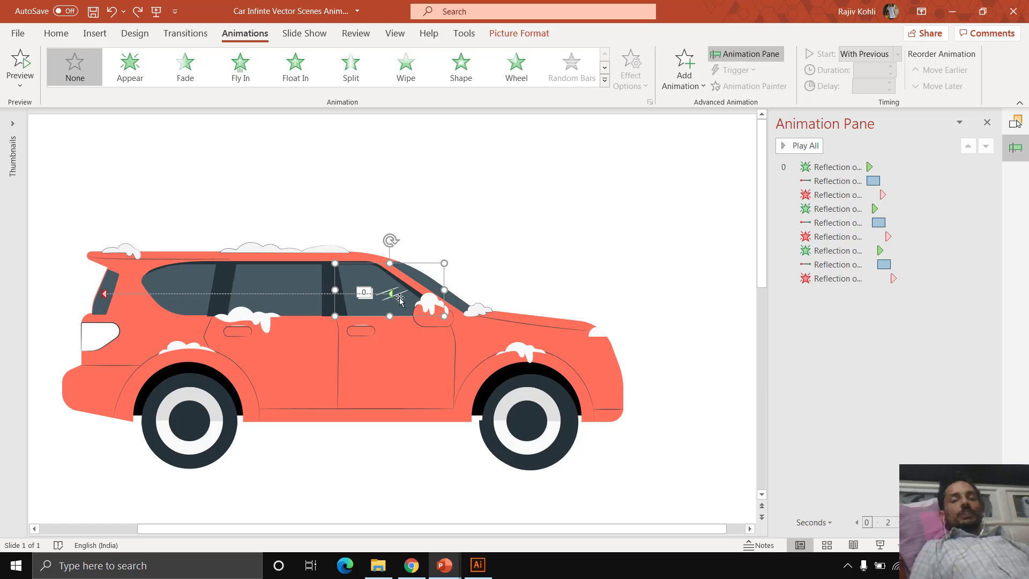
- Select the windows frame, and move the first reflection from the front window to the back window along its motion path
left_click(331, 284)
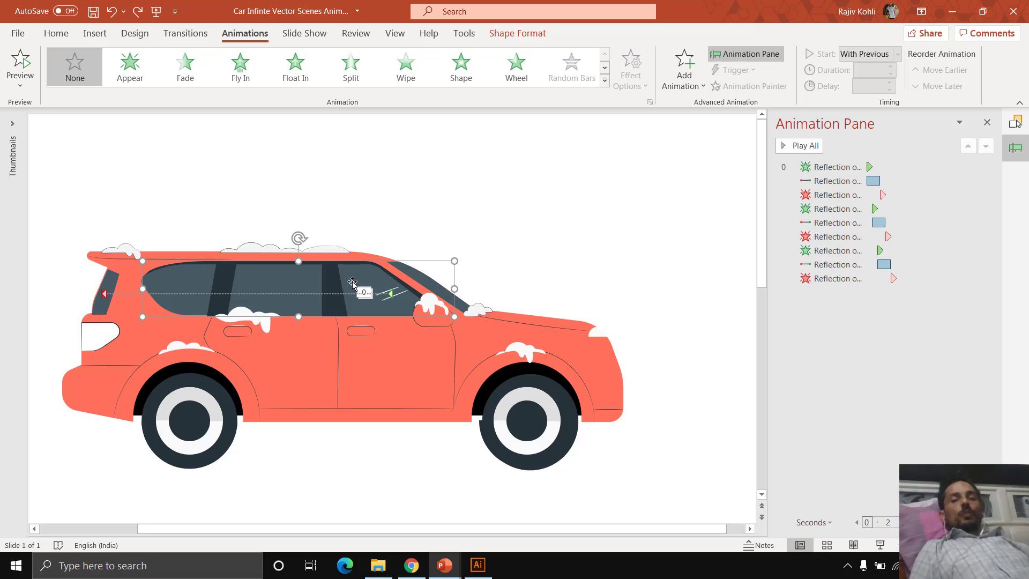
left_click(395, 295)
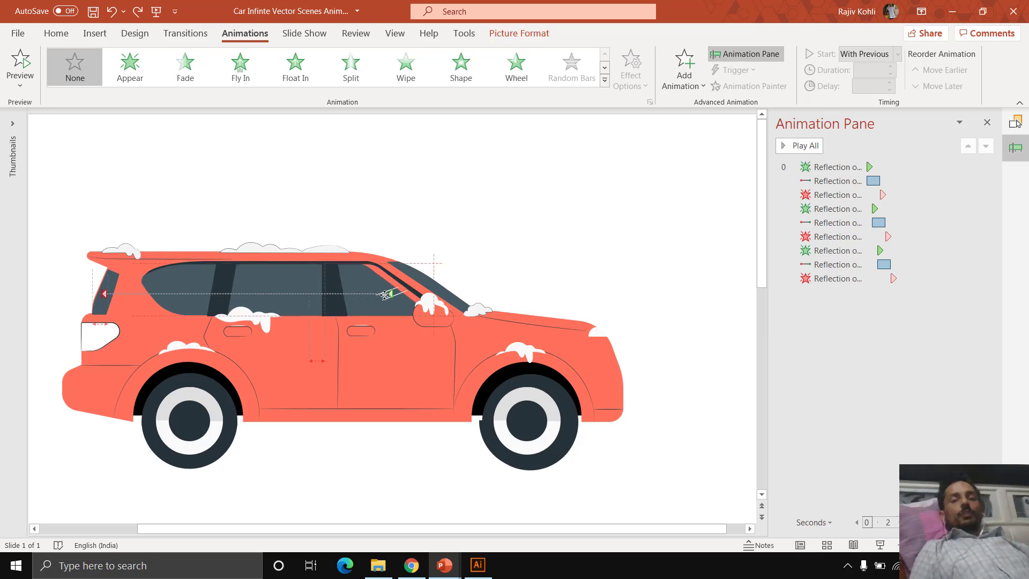
left_click(387, 294)
left_click_drag(388, 294, 115, 294)
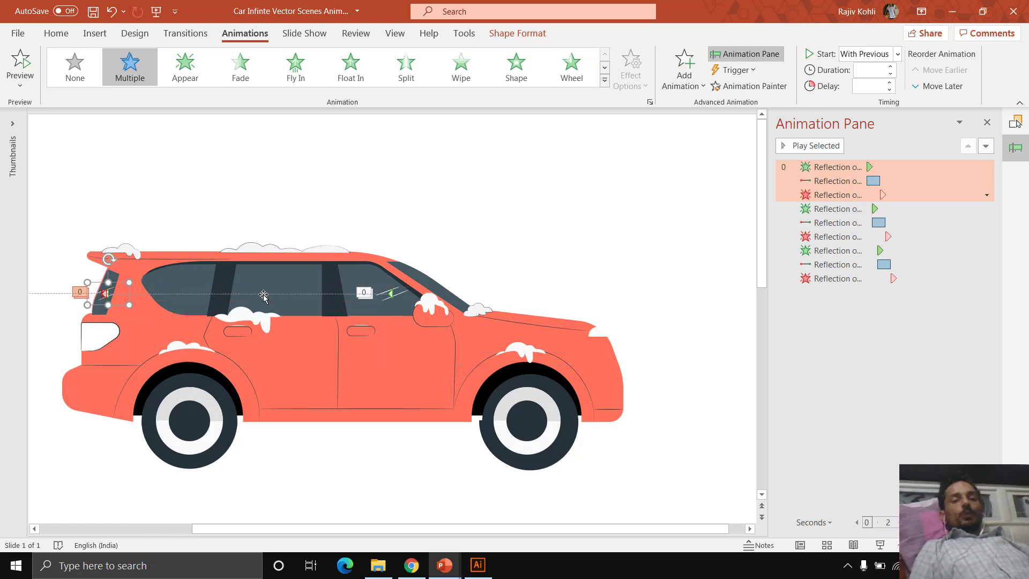
- Compare the timing of the first reflection's Appear, motion path and Disappear effects
left_click(844, 167)
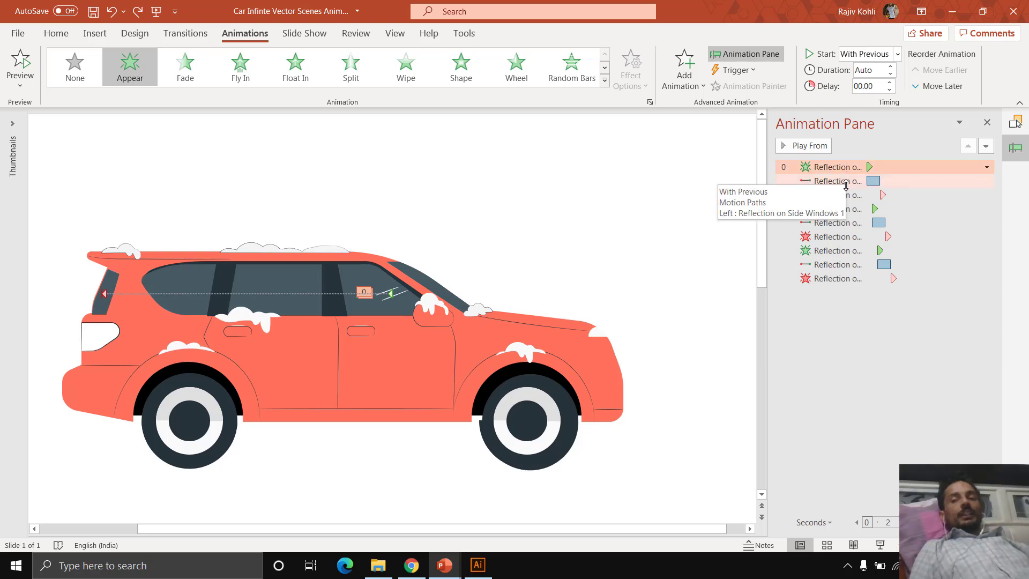
left_click(845, 181)
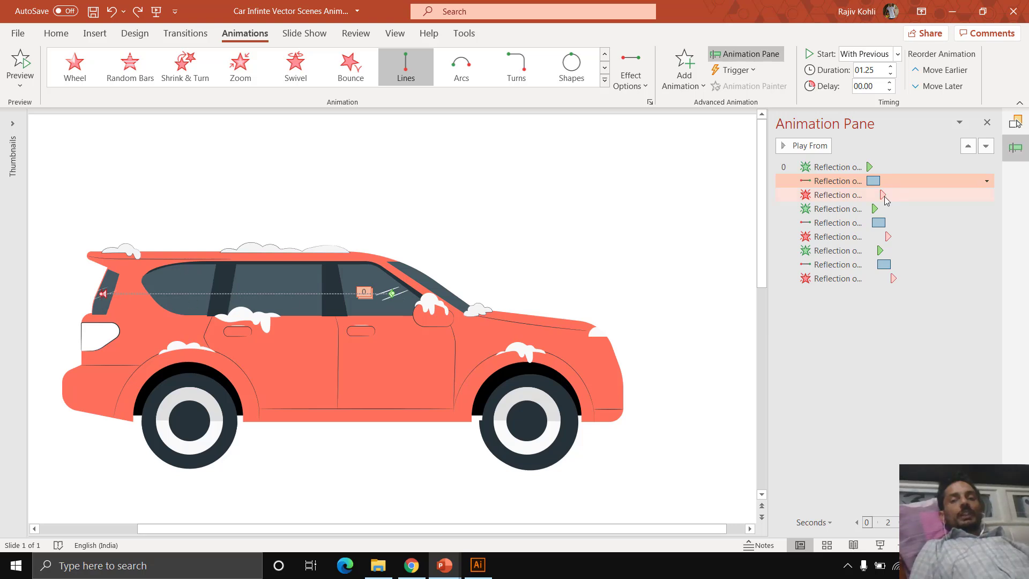
left_click(850, 195)
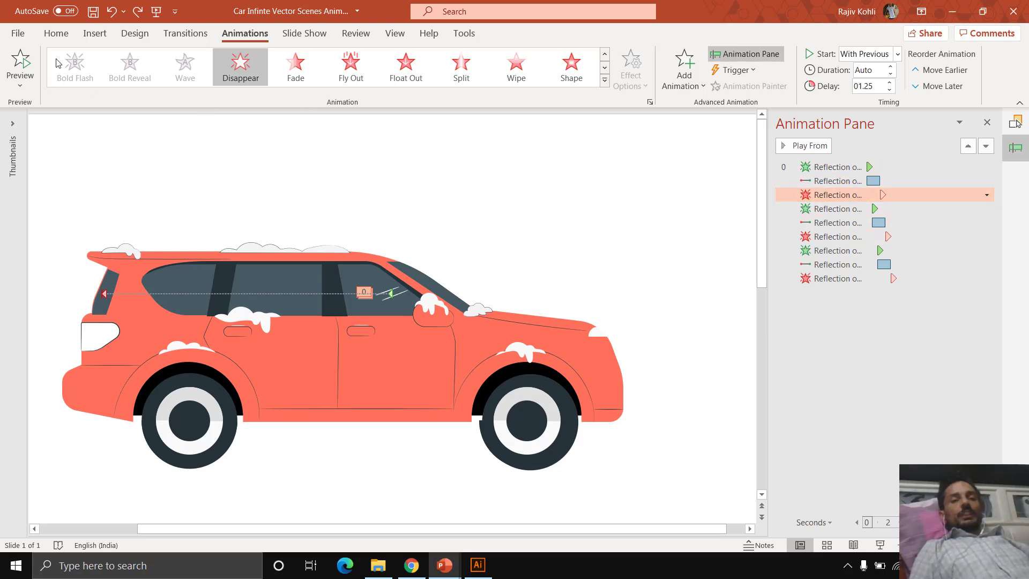
- List the slide's objects, select the reflection on the front window, and widen the list to read the full reflection names
left_click(56, 34)
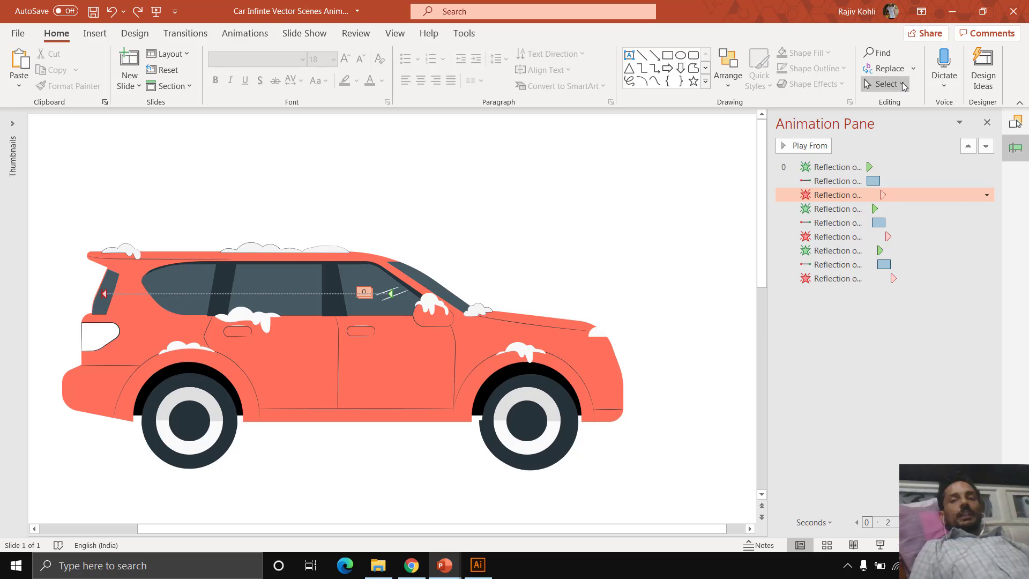
left_click(885, 83)
left_click(918, 145)
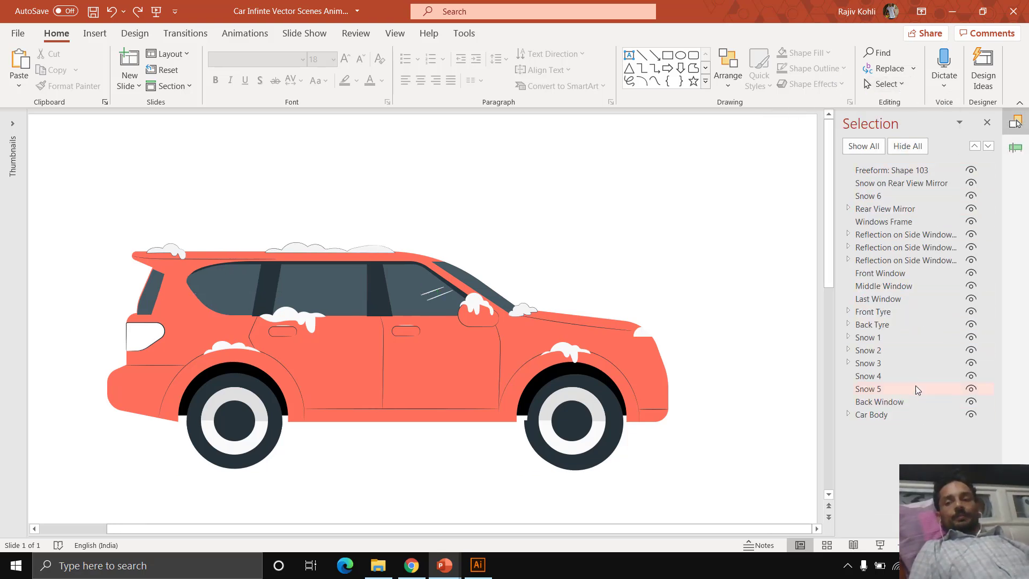
left_click(436, 293)
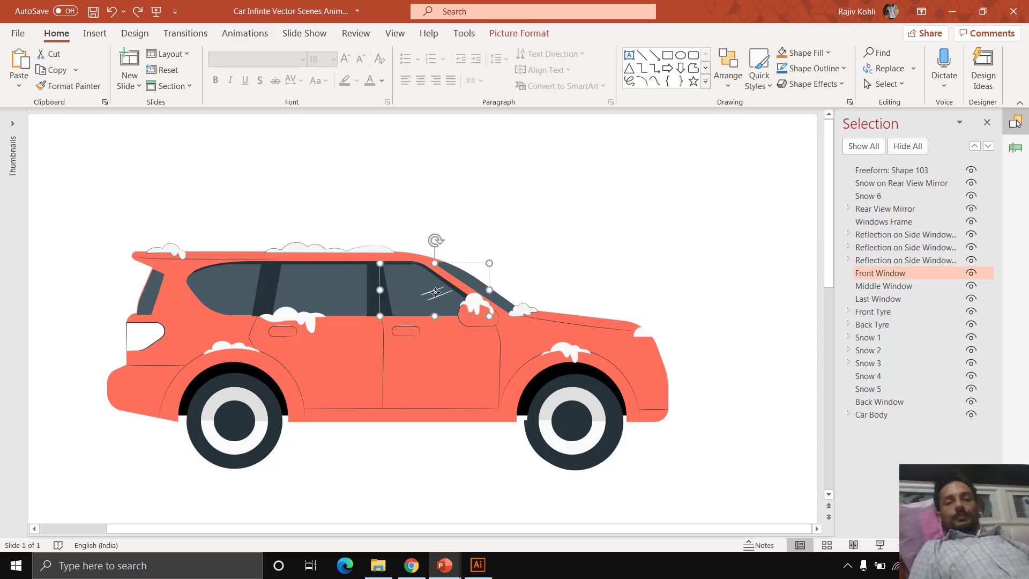
left_click(434, 292)
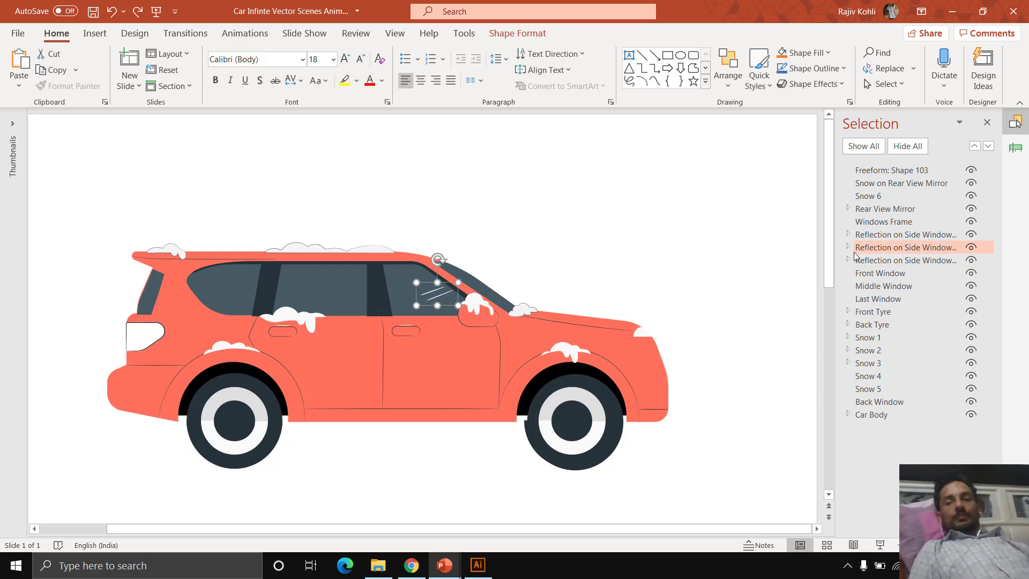
left_click_drag(836, 259, 777, 260)
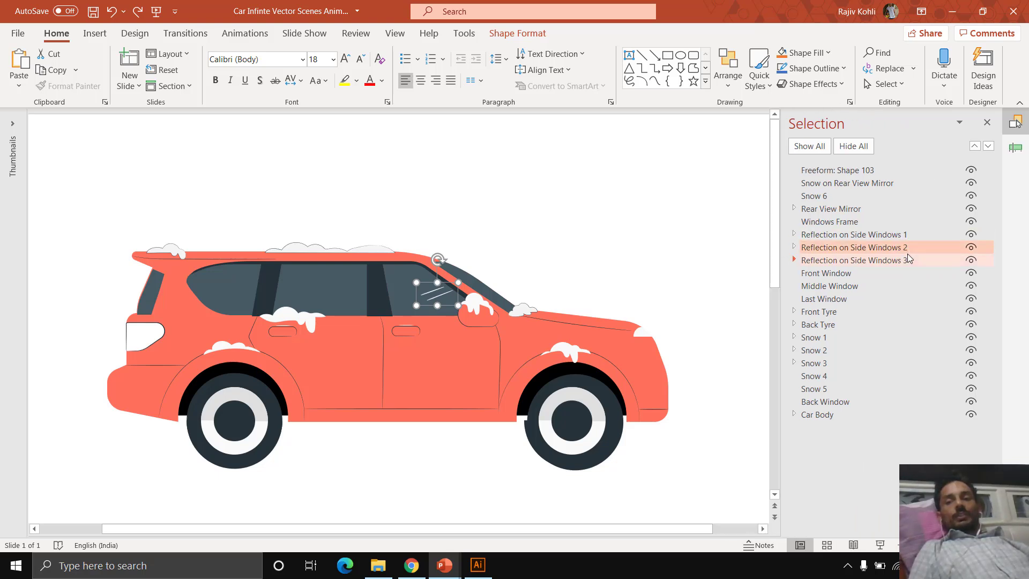
- Temporarily hide Reflection on Side Windows 2, and play the slide show to compare the reflection movement with and without hidden reflections
left_click(971, 247)
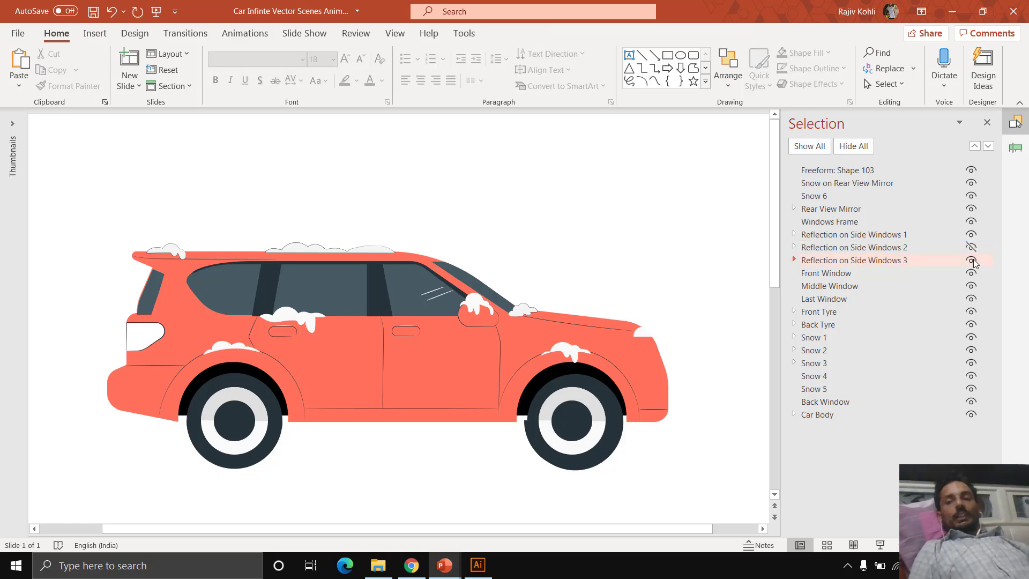
left_click(881, 545)
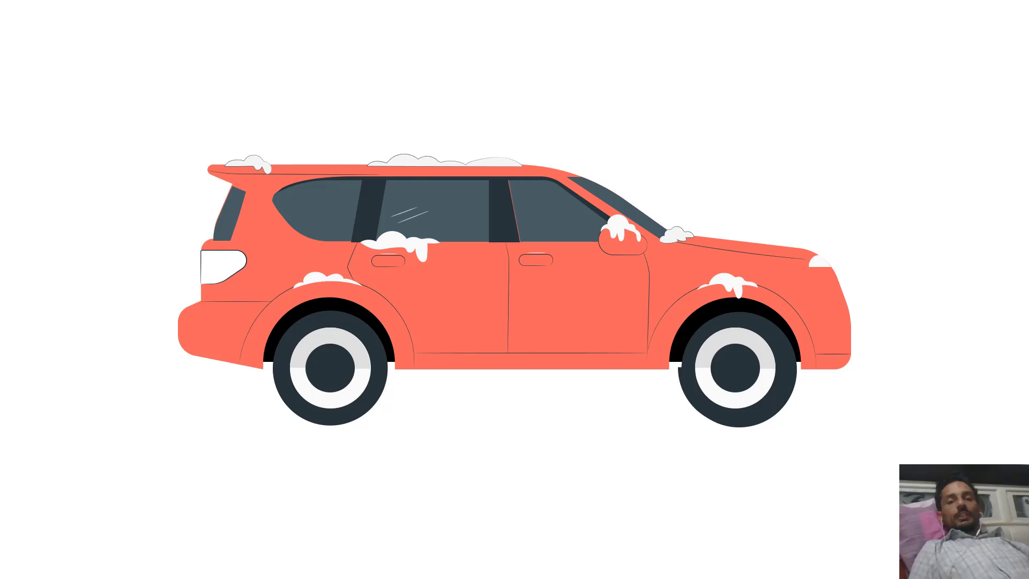
key("Escape")
left_click(882, 546)
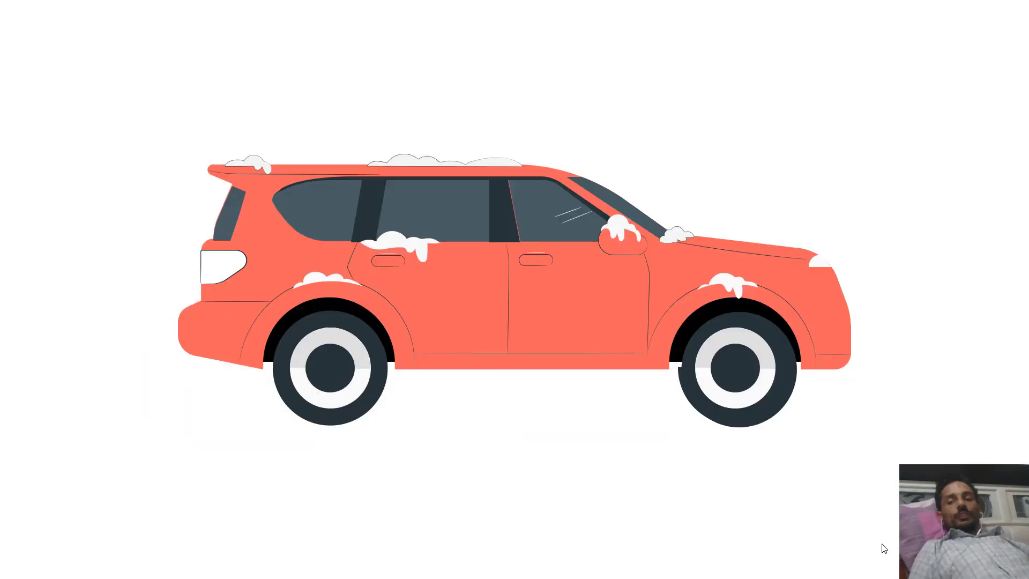
key("Escape")
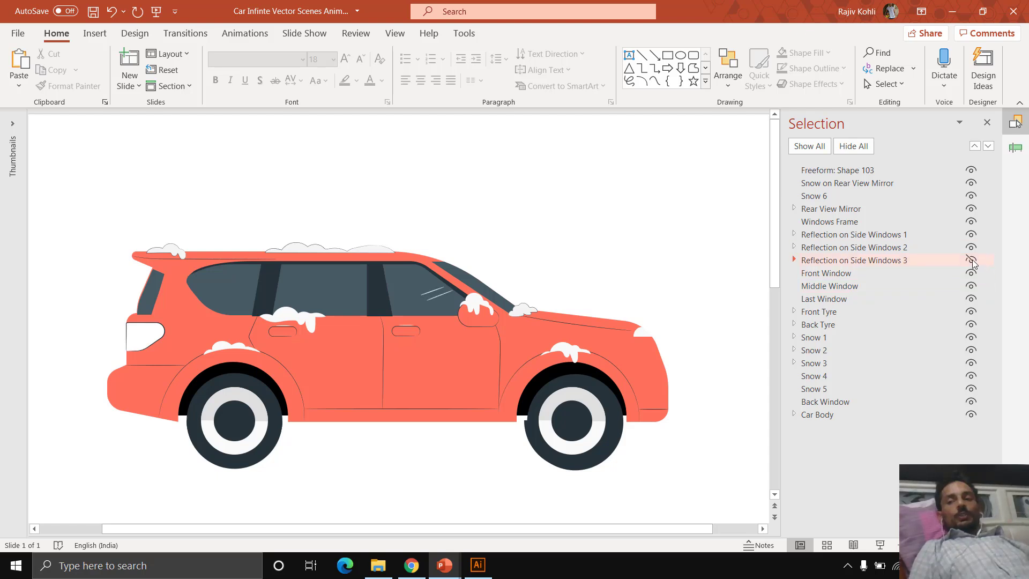
left_click(881, 546)
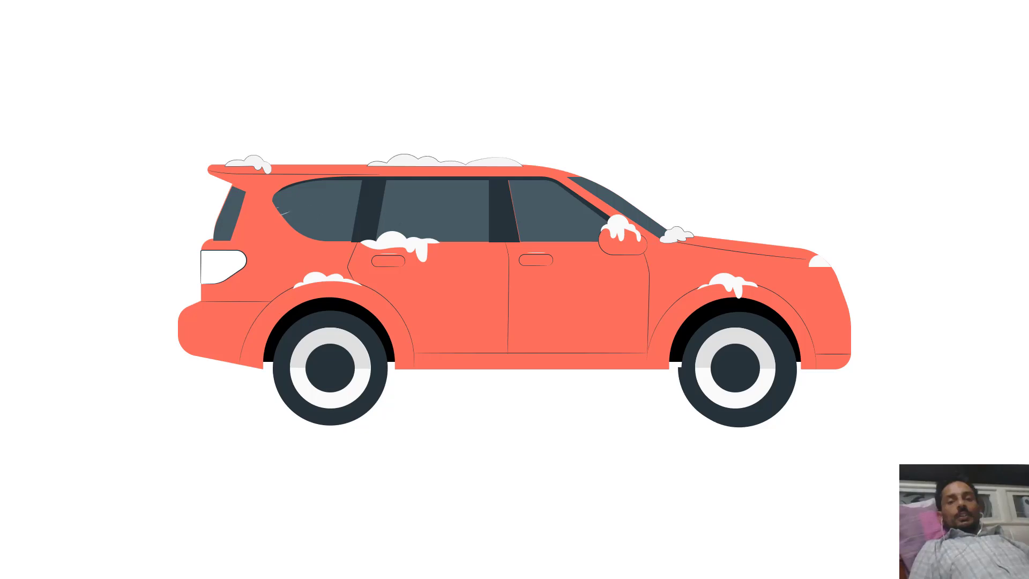
key("Escape")
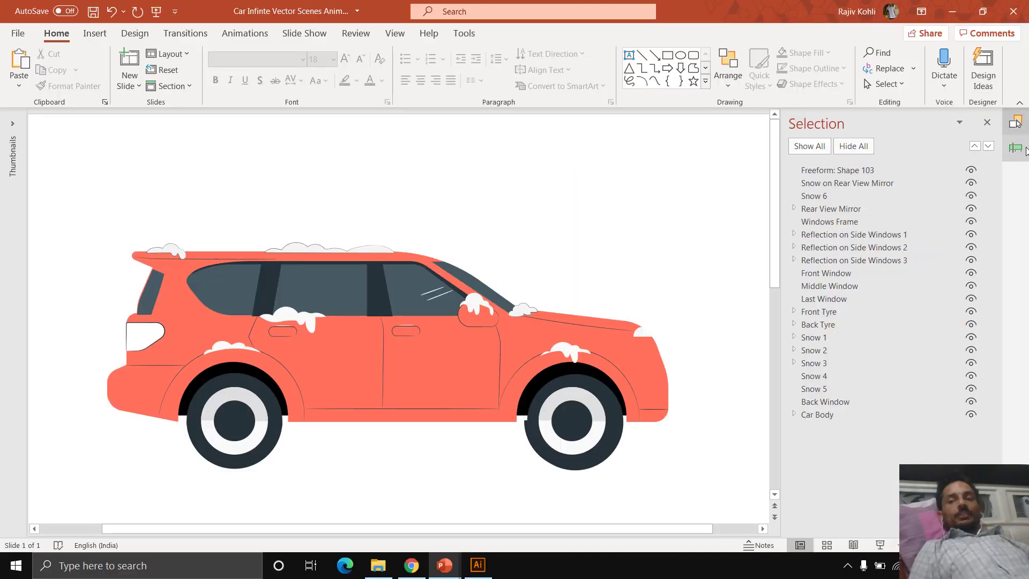
- Bring back the animation list and examine the timing and repeat settings of the first reflection's Appear effect
left_click(1010, 120)
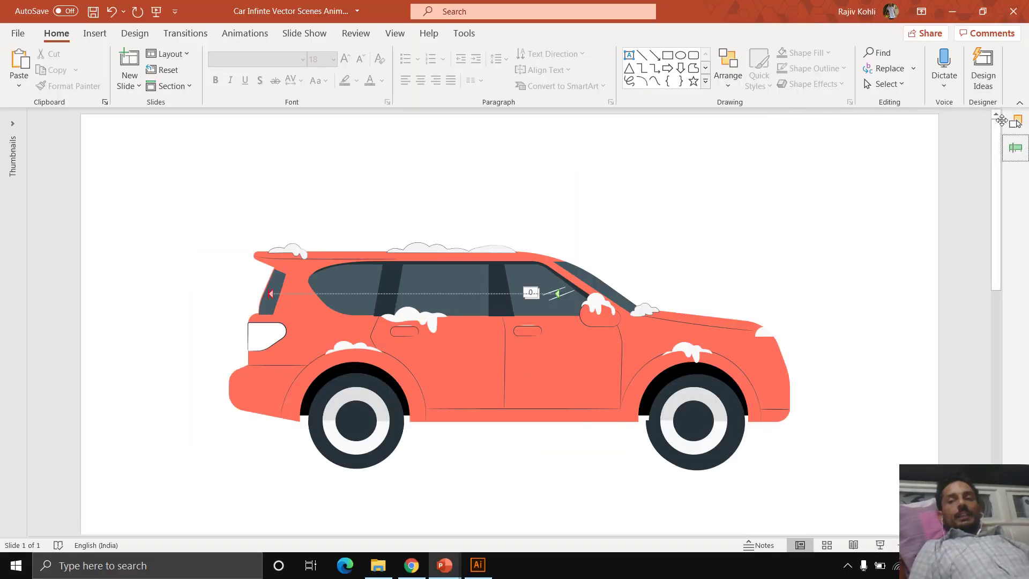
left_click(1015, 147)
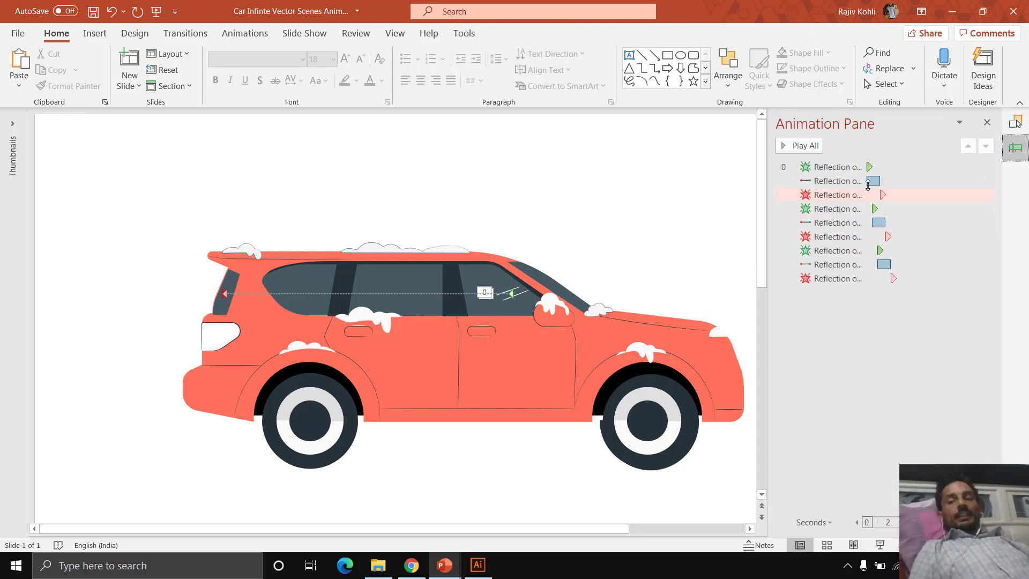
double_click(859, 167)
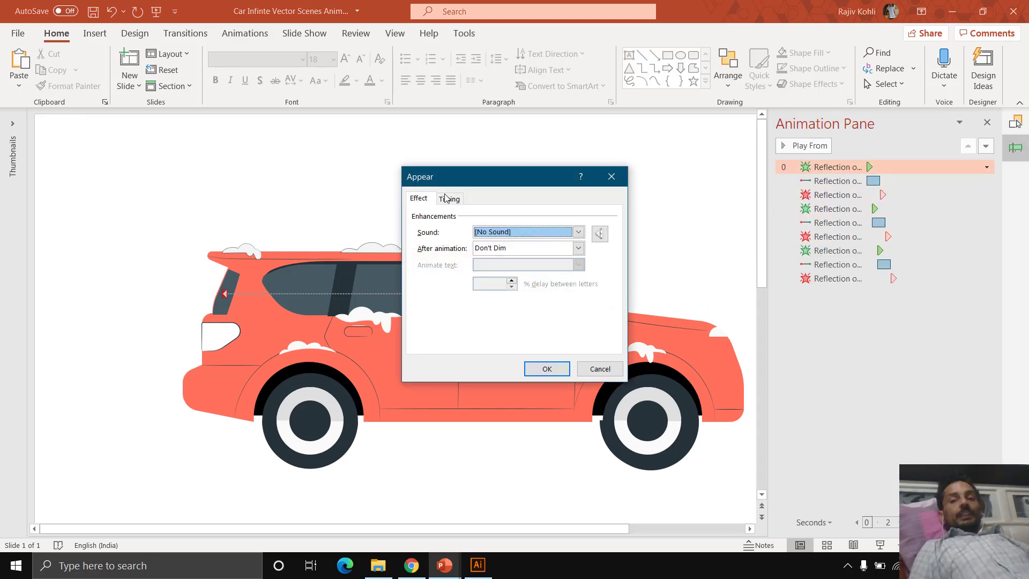
left_click(449, 199)
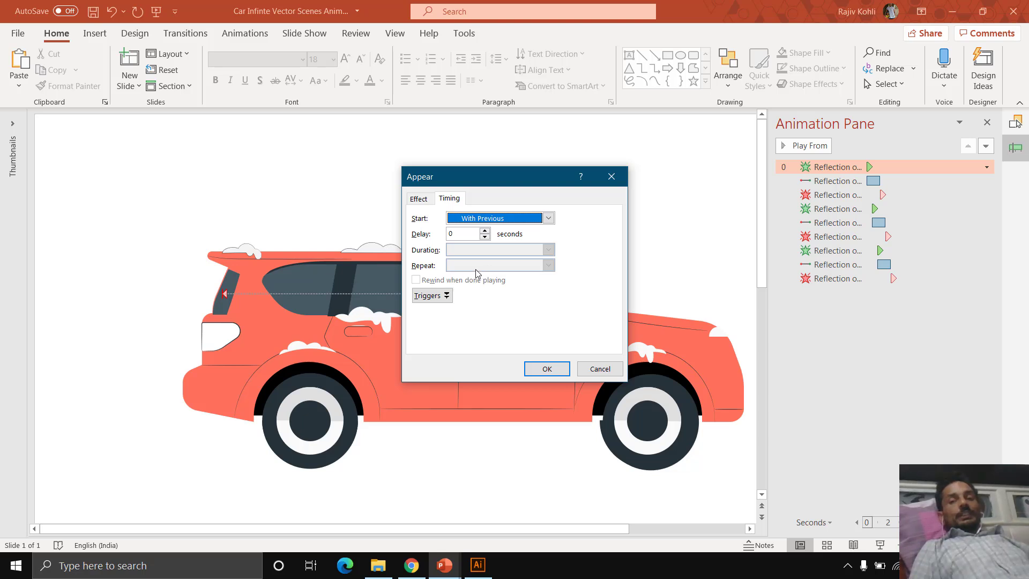
key("Return")
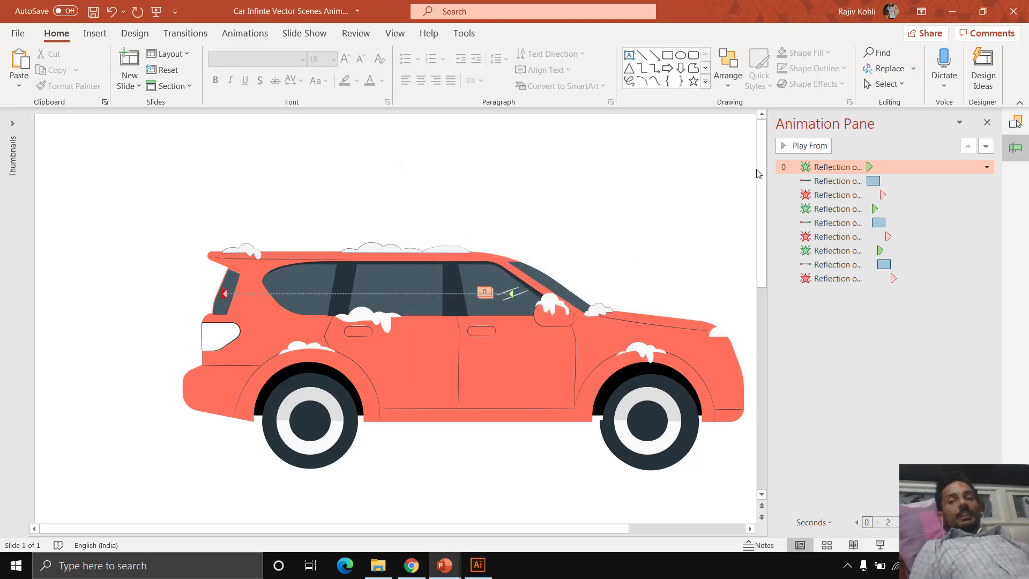
- Compare the repeat options of the first reflection's motion path with those of its Appear effect, leaving the repeat at (none)
double_click(834, 180)
left_click(448, 174)
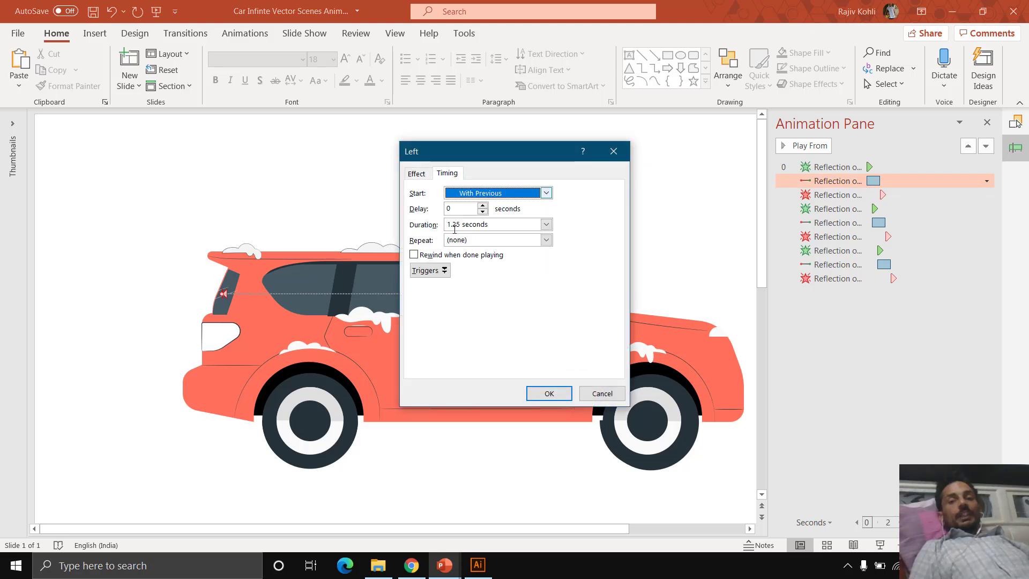
left_click(546, 241)
left_click(472, 316)
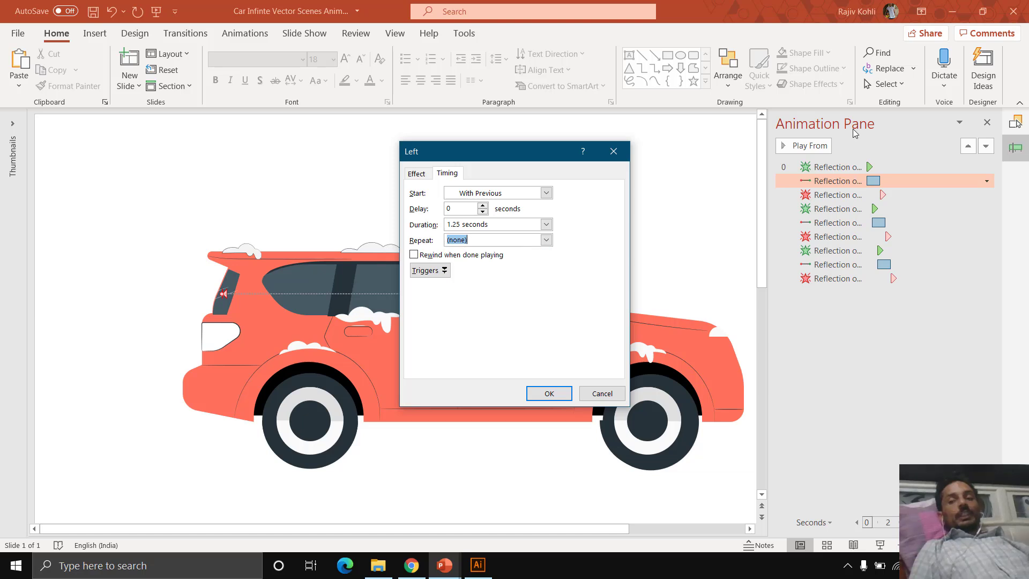
key("Return")
left_click(834, 167)
double_click(834, 167)
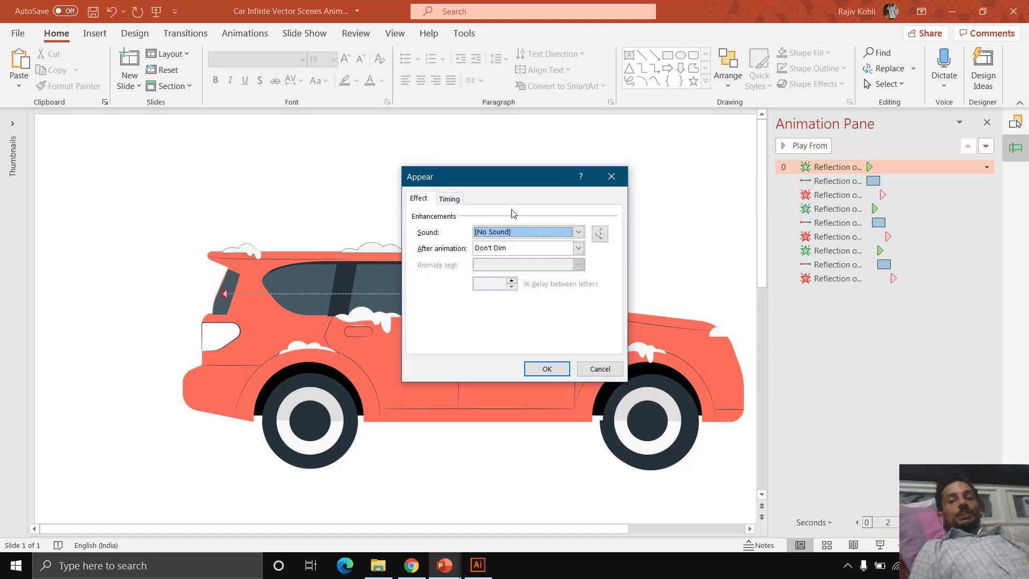
left_click(453, 205)
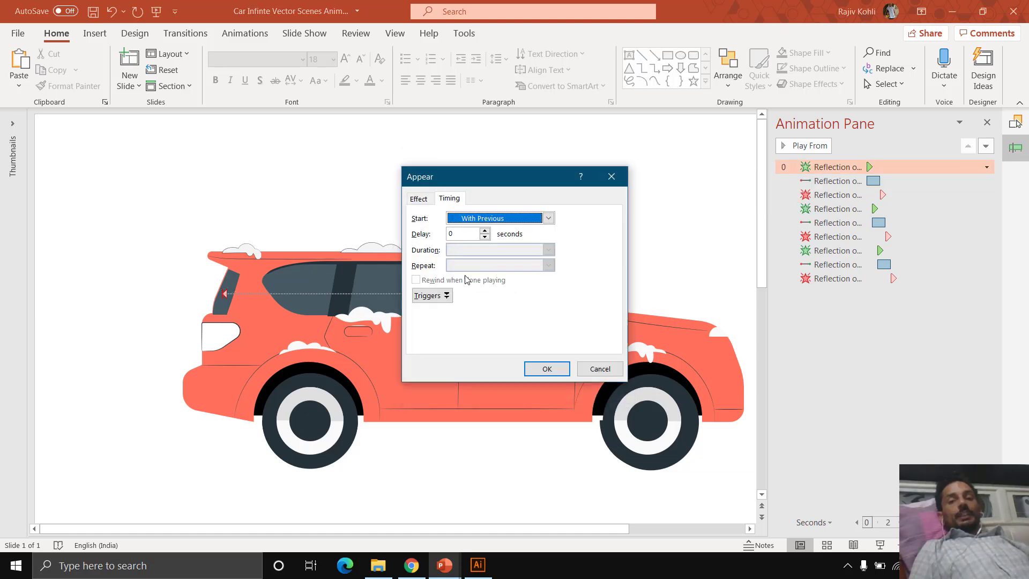
key("Return")
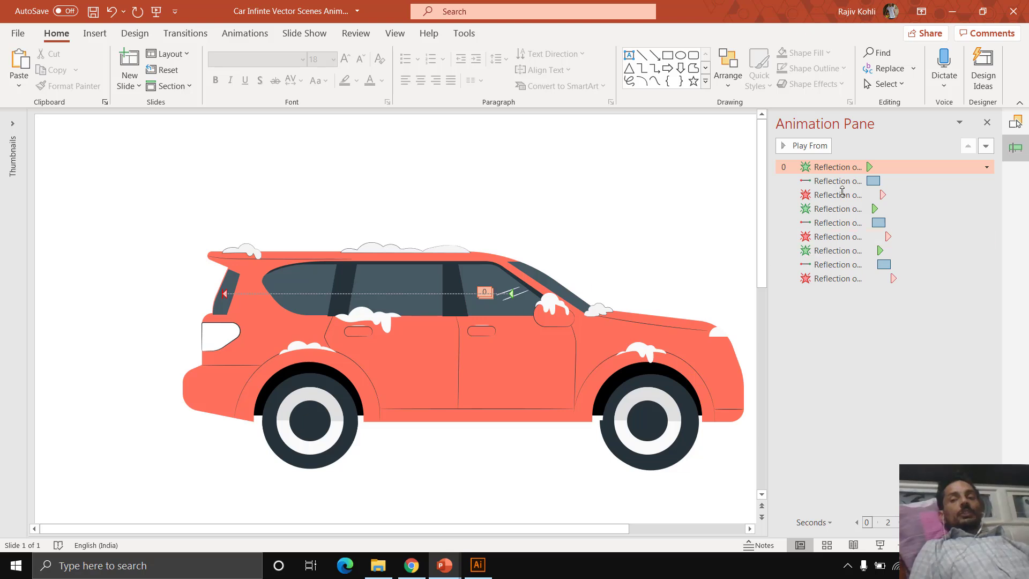
- Add a Spin emphasis animation to the back tyre
left_click(518, 298)
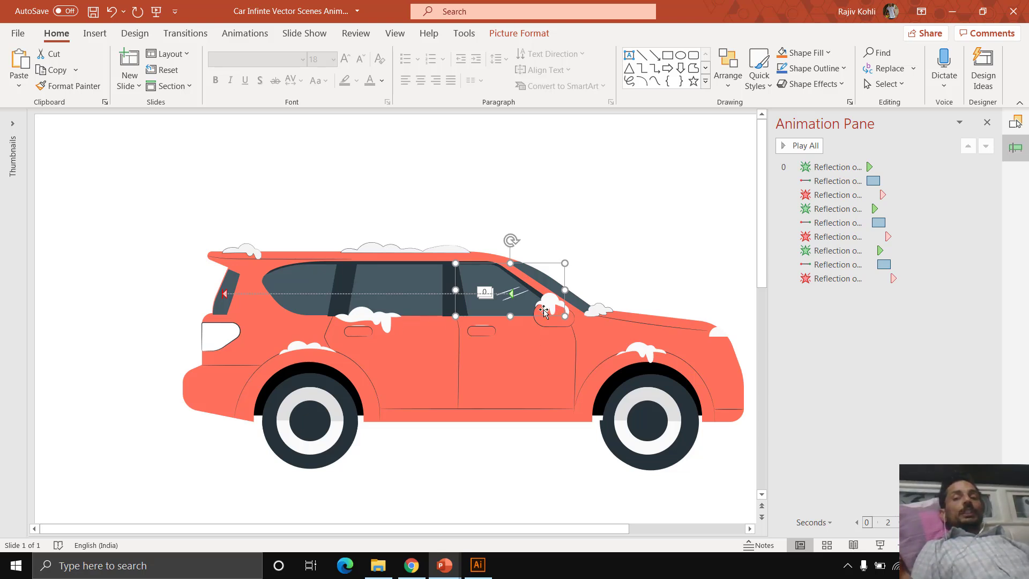
left_click(281, 430)
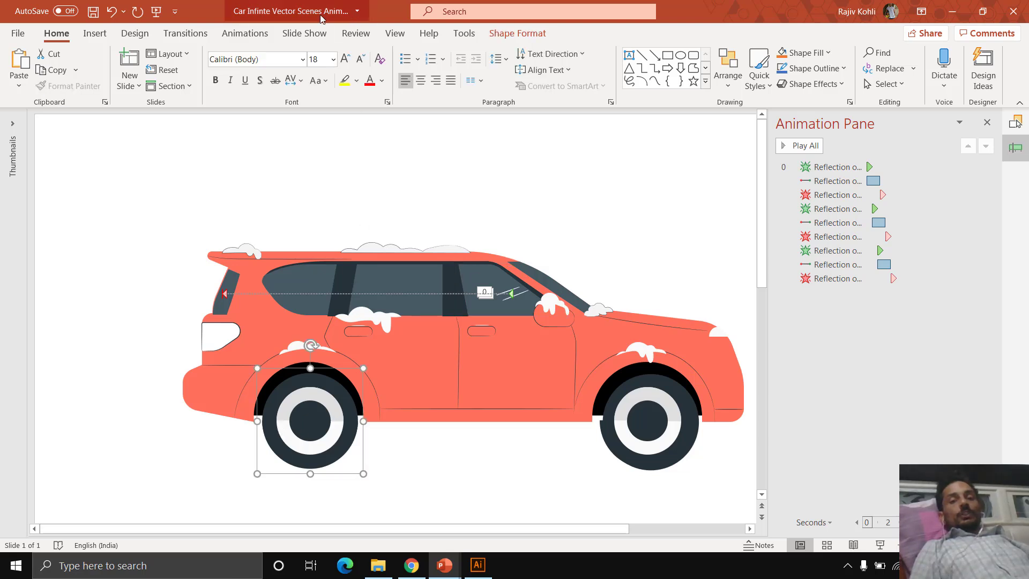
left_click(245, 33)
left_click(687, 78)
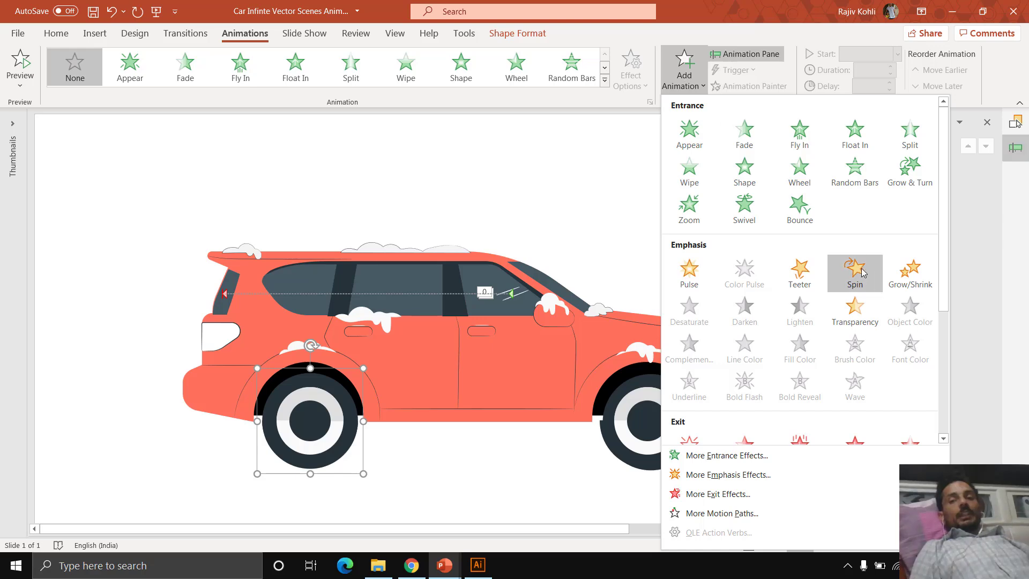
left_click(852, 267)
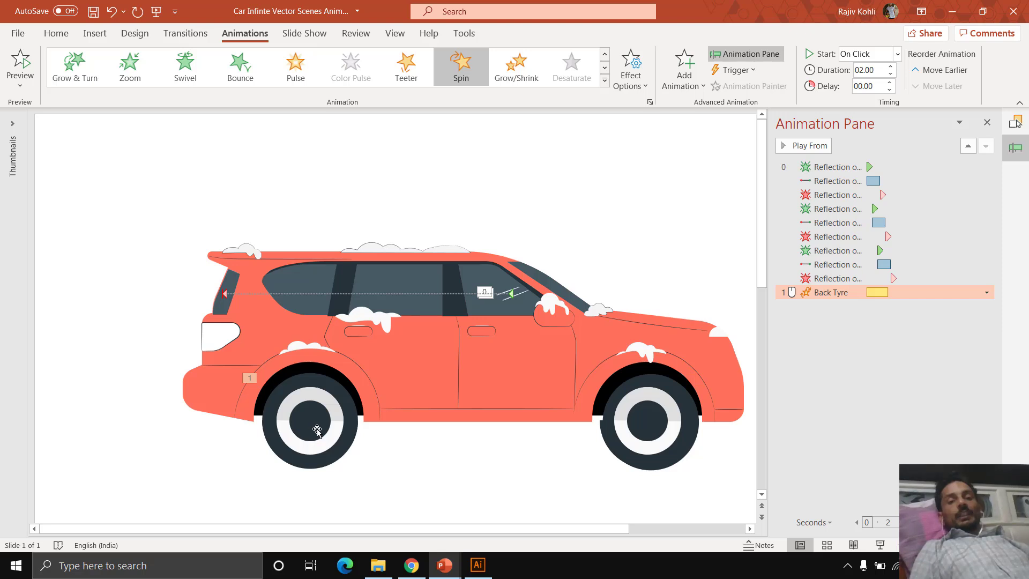
- Set the back tyre's Spin animation to start With Previous and preview it in the slide show
left_click(348, 437)
scroll(348, 435, "up", 3)
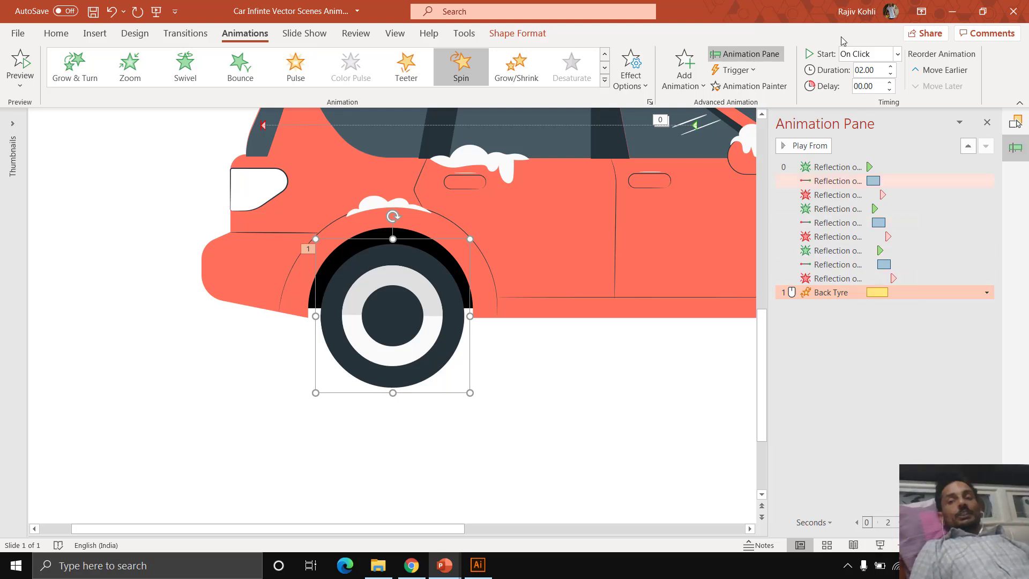
left_click(897, 53)
left_click(864, 85)
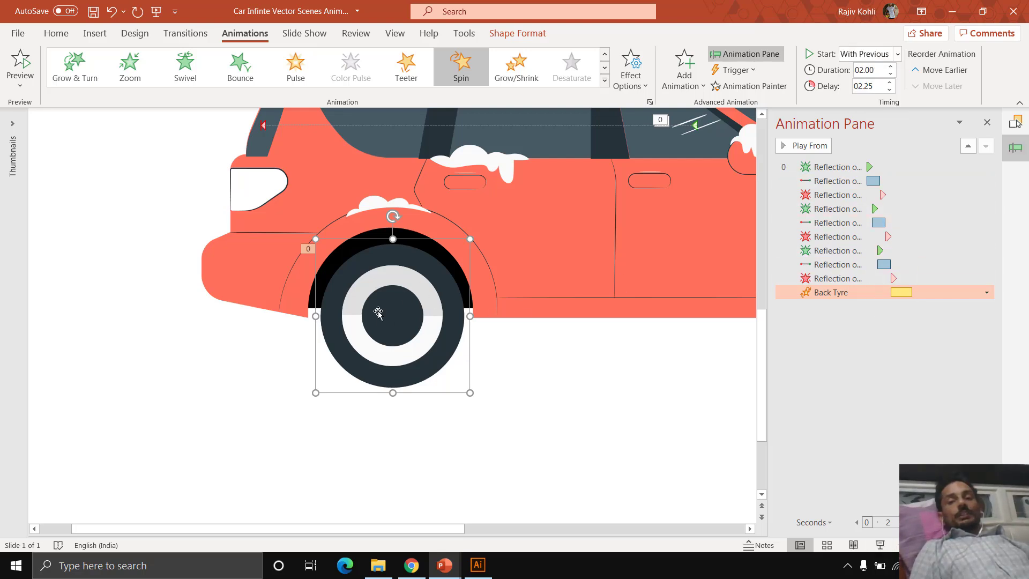
left_click(880, 545)
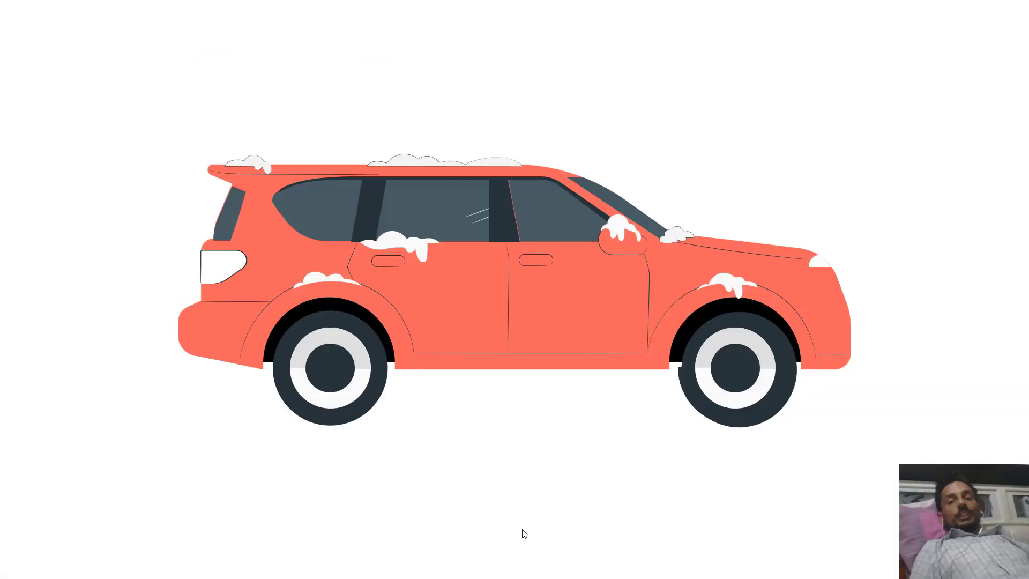
key("Escape")
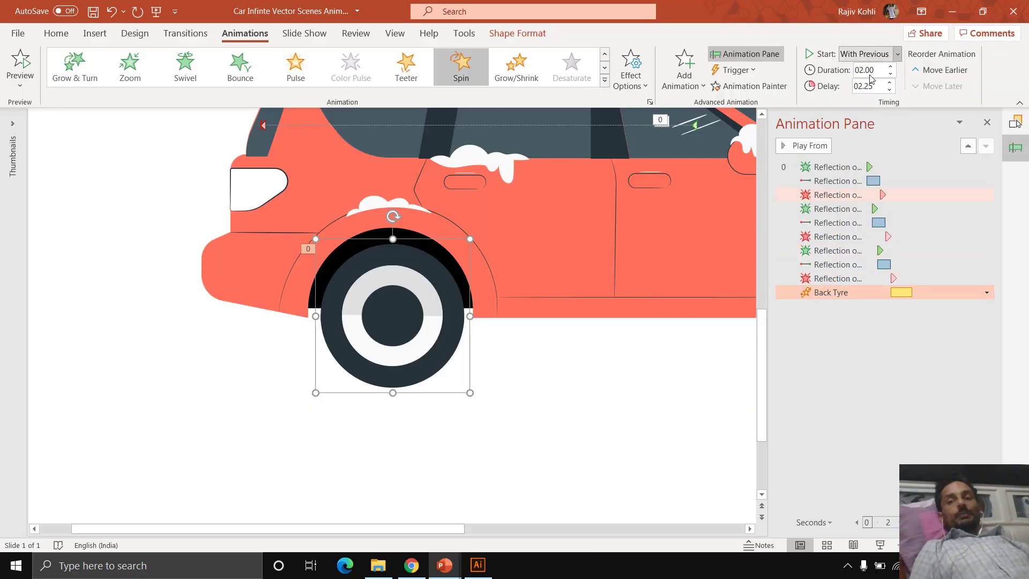
- Set the delay of the back tyre's Spin animation to 0 seconds
left_click(890, 90)
left_click(891, 90)
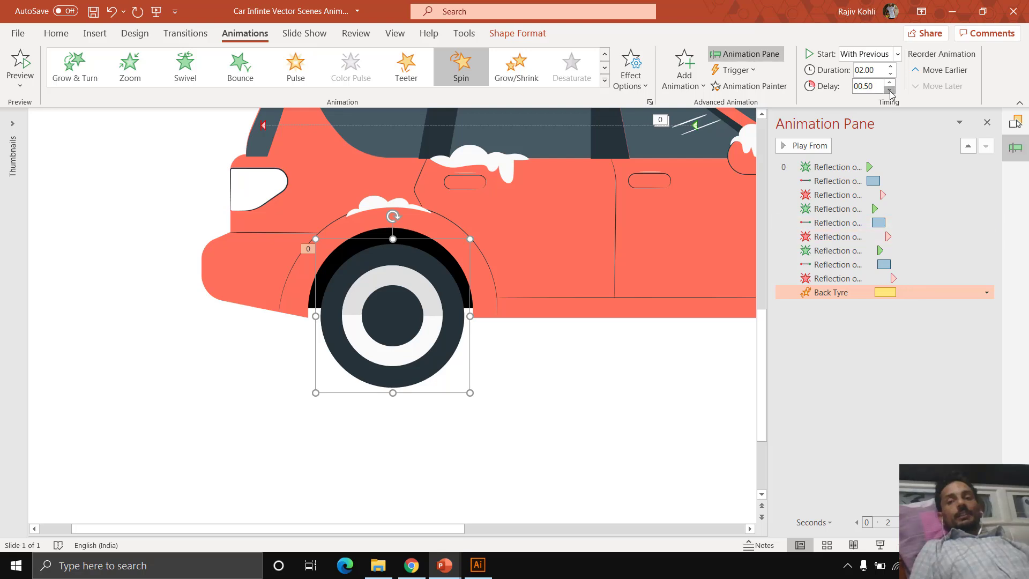
left_click(891, 90)
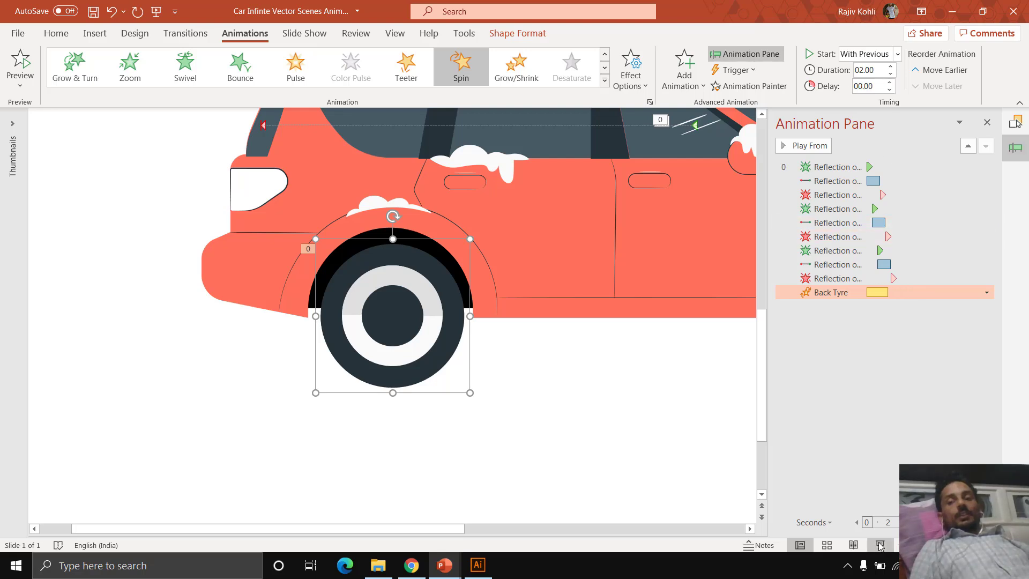